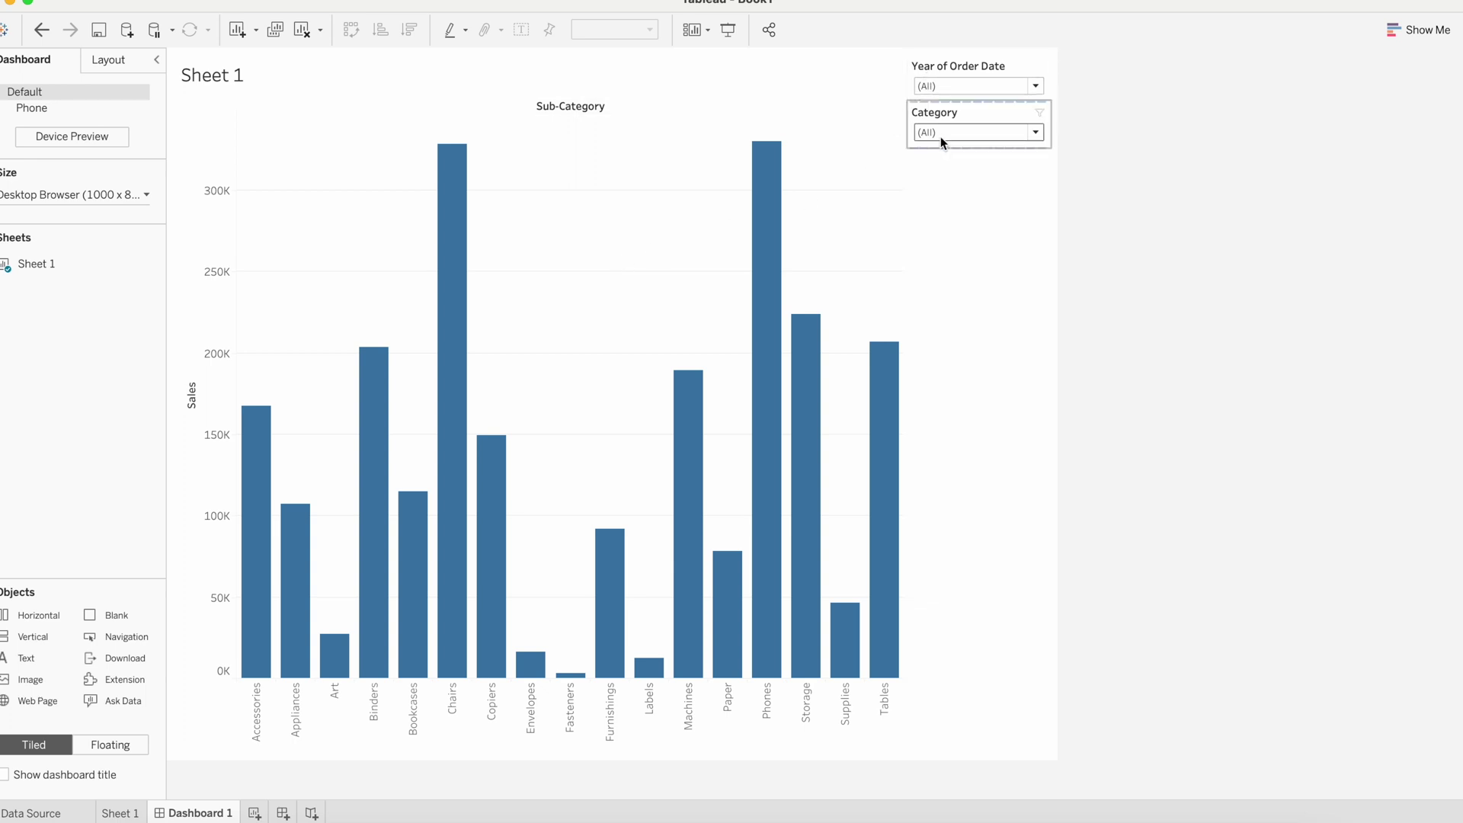
# Add a show/hide button for the Year of Order Date filter from its More Options menu.
pyautogui.click(1003, 70)
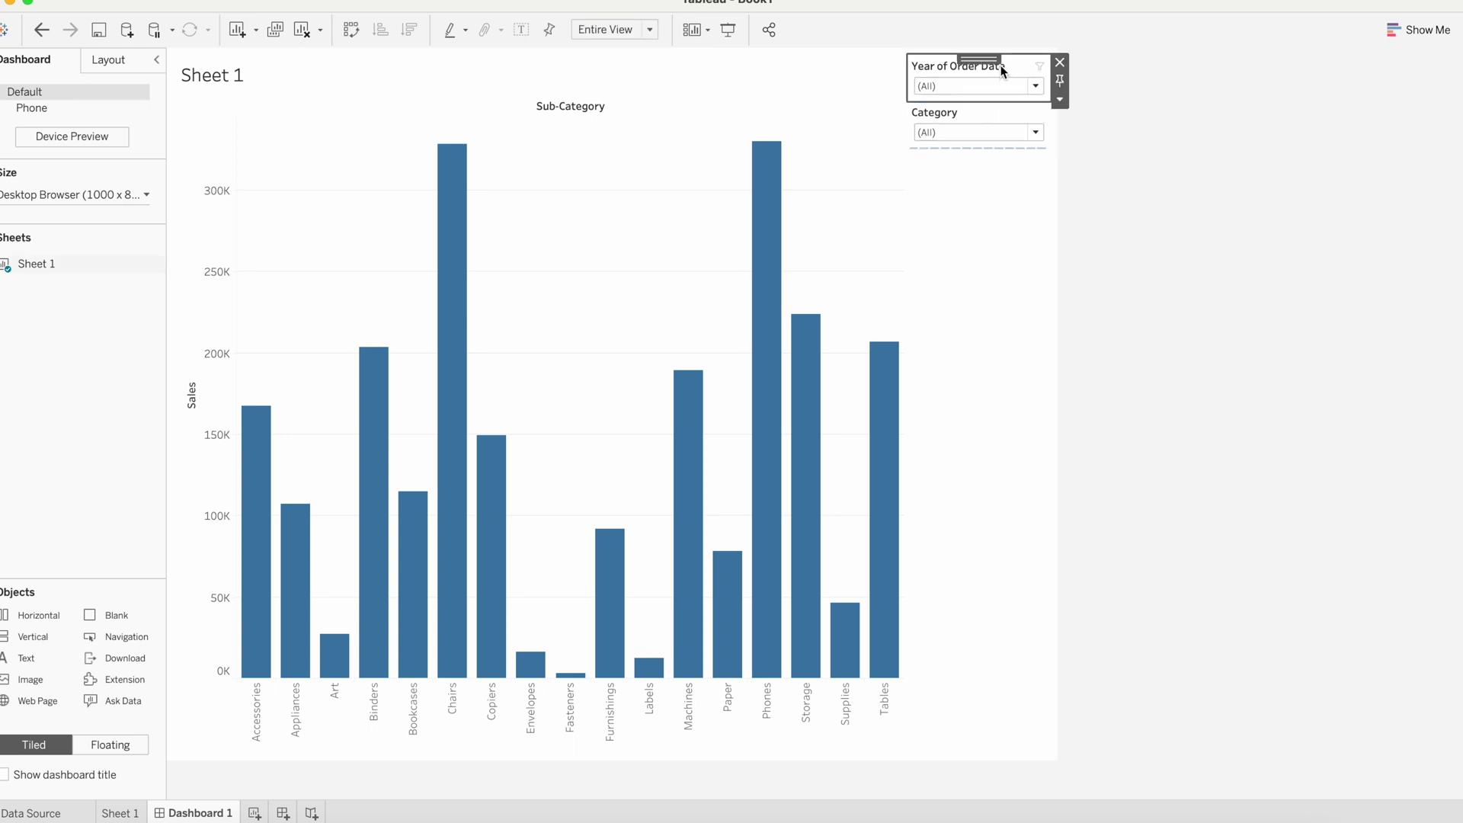
pyautogui.click(1058, 101)
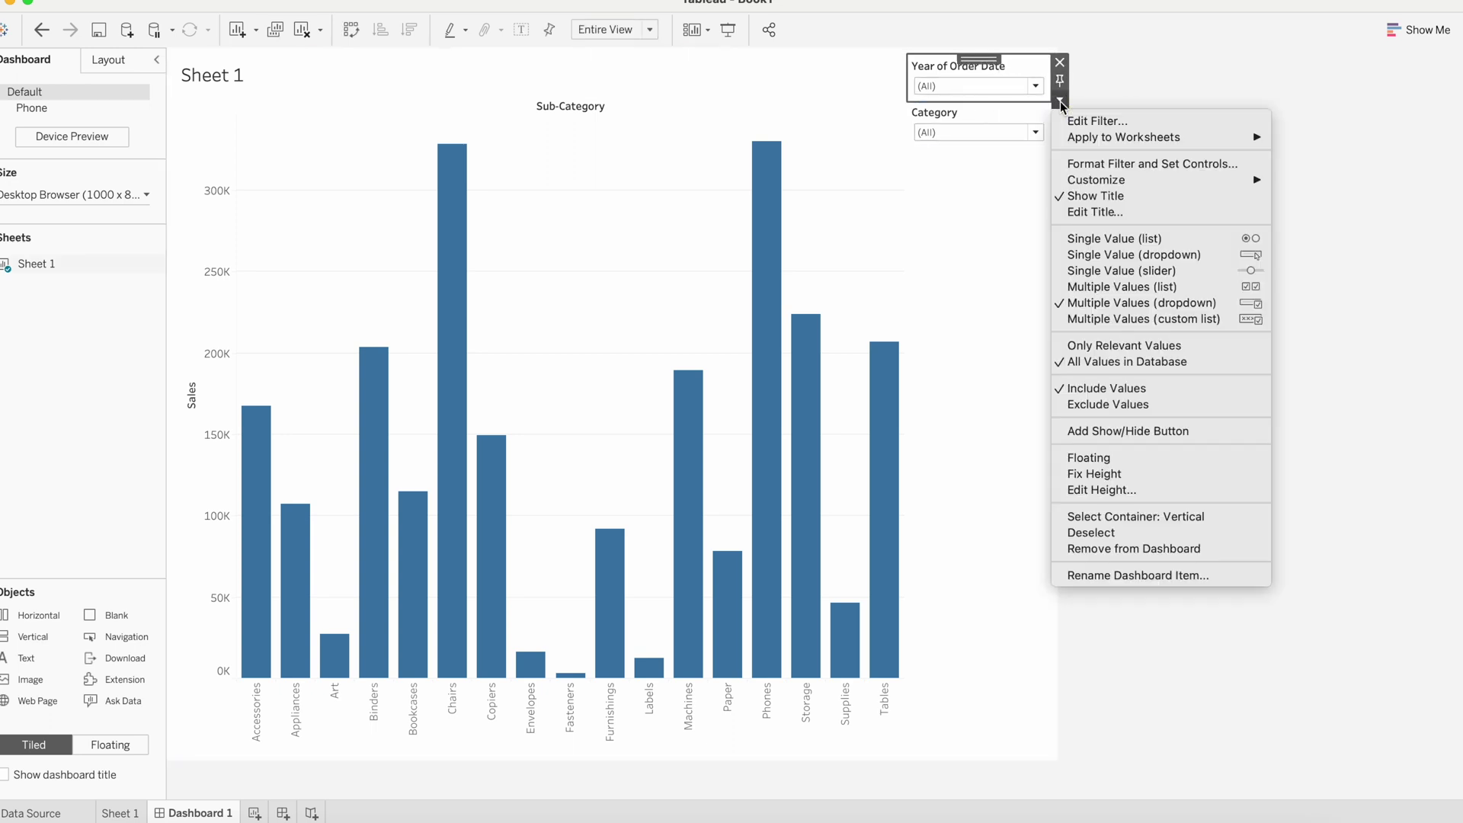
pyautogui.click(1113, 432)
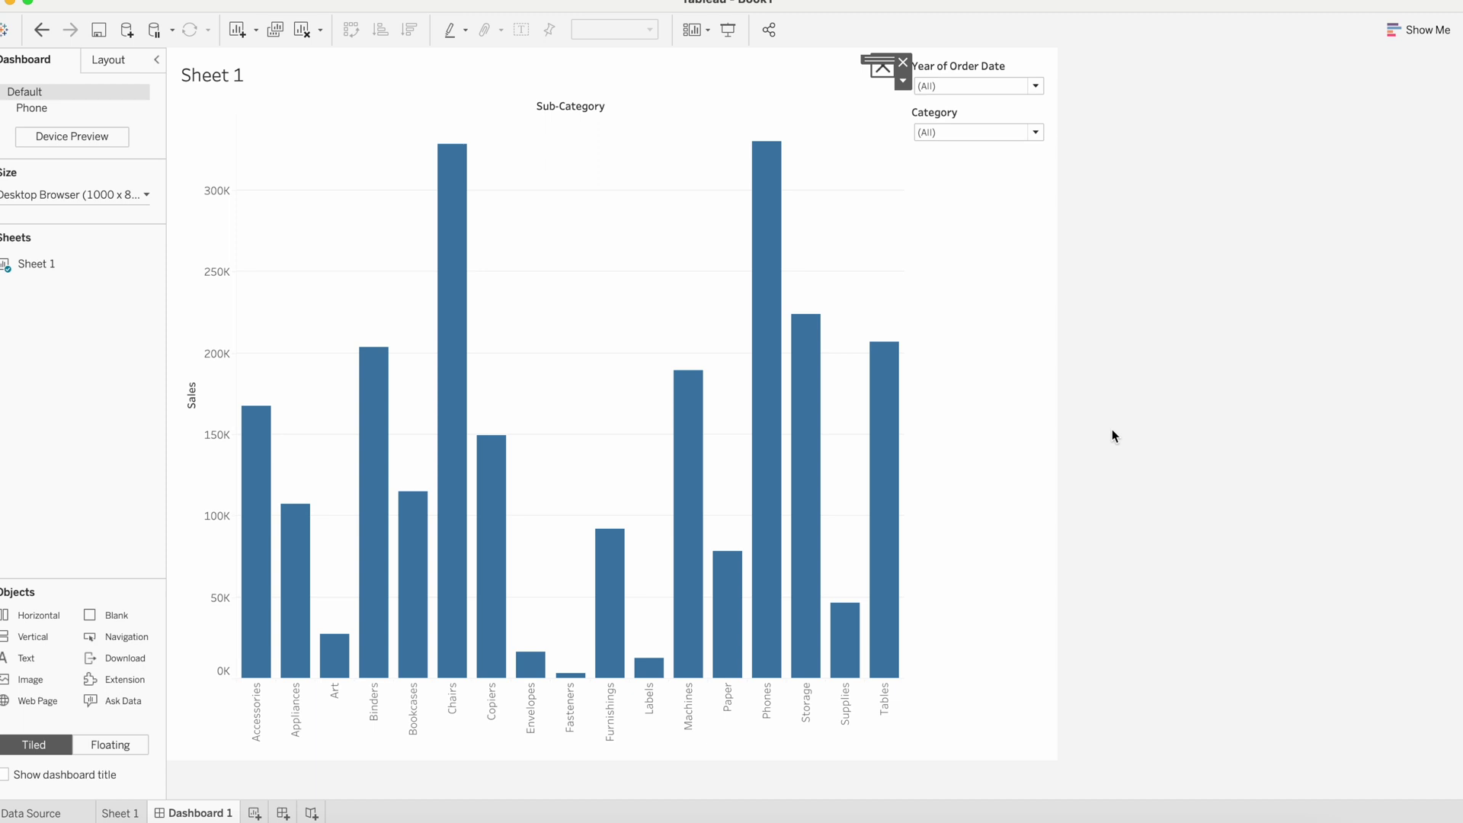
pyautogui.click(749, 109)
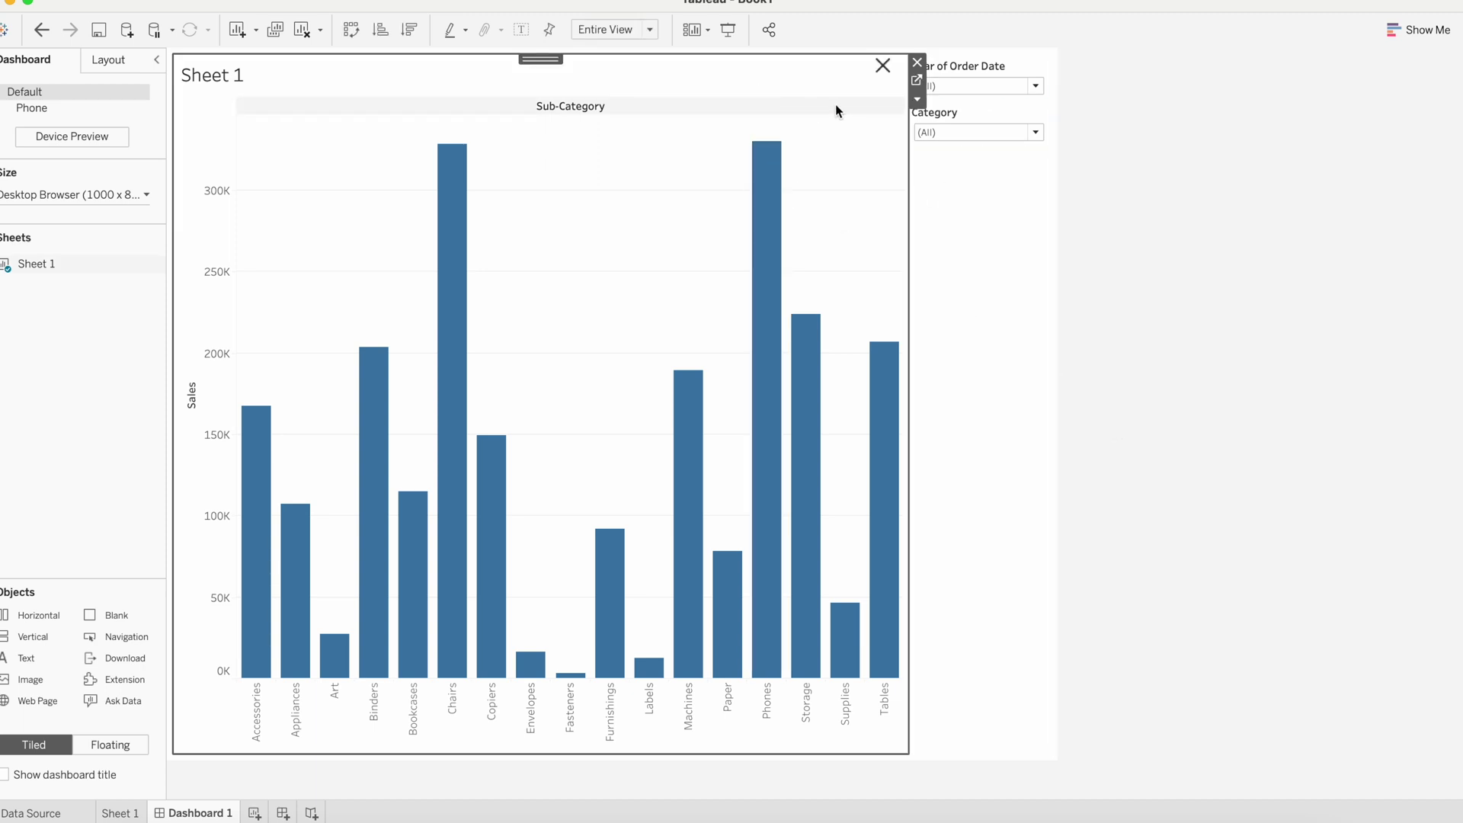
# Open Edit Button for the new Year of Order Date show/hide button.
pyautogui.click(880, 70)
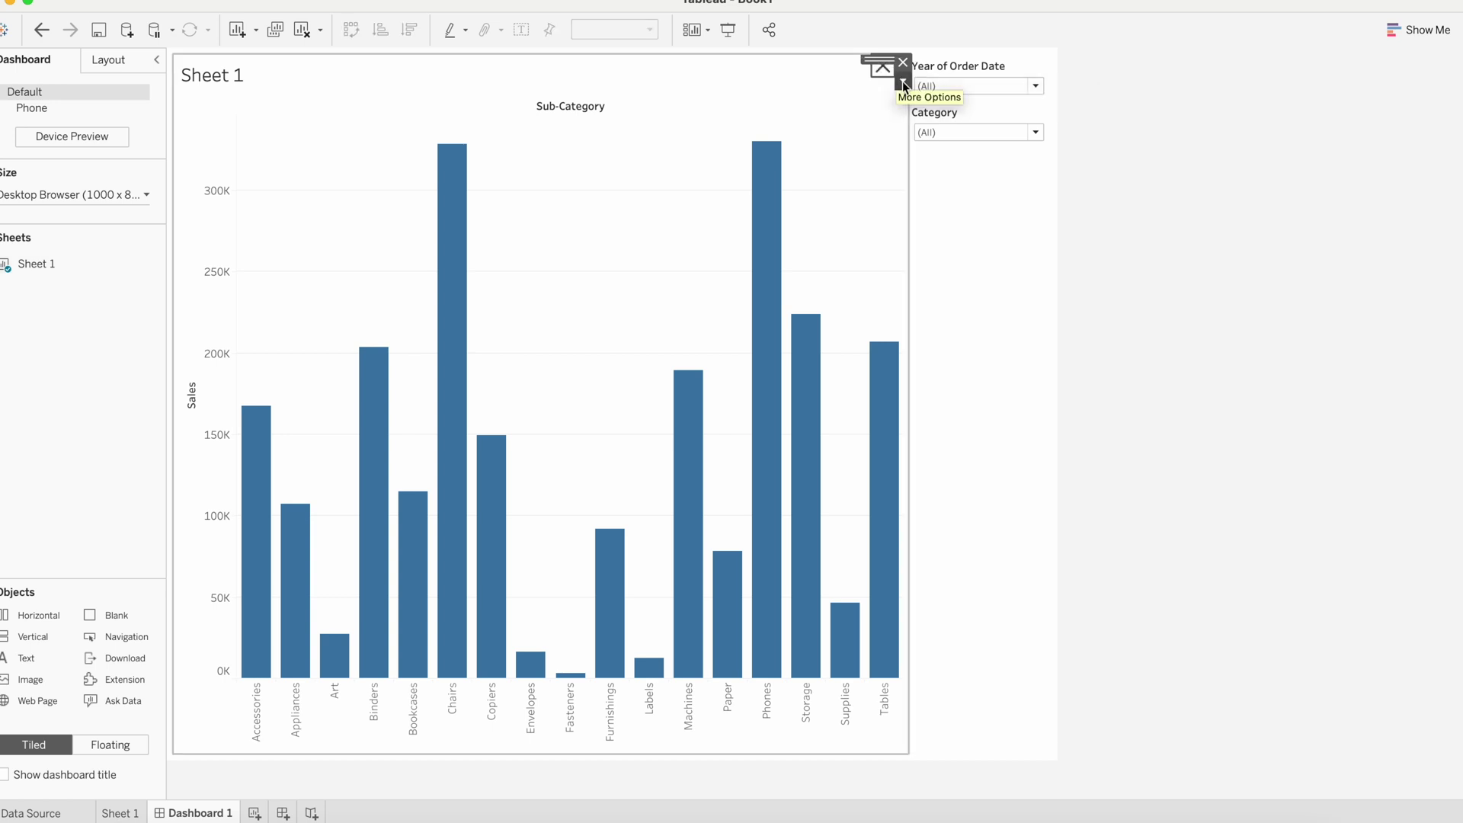
pyautogui.click(902, 81)
pyautogui.click(926, 99)
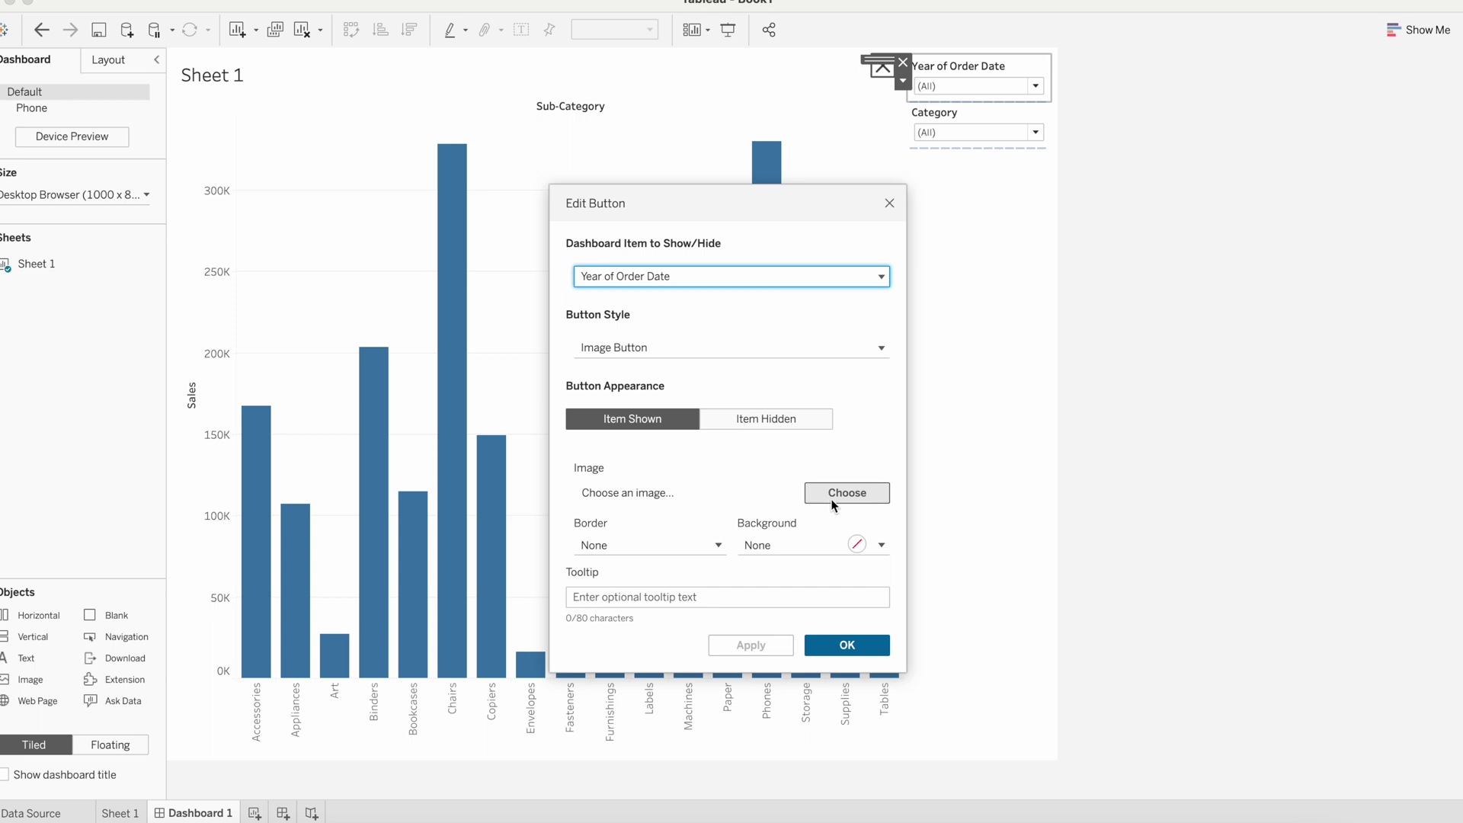
# Set the button background to orange when hidden and blue when shown, then apply.
pyautogui.click(779, 420)
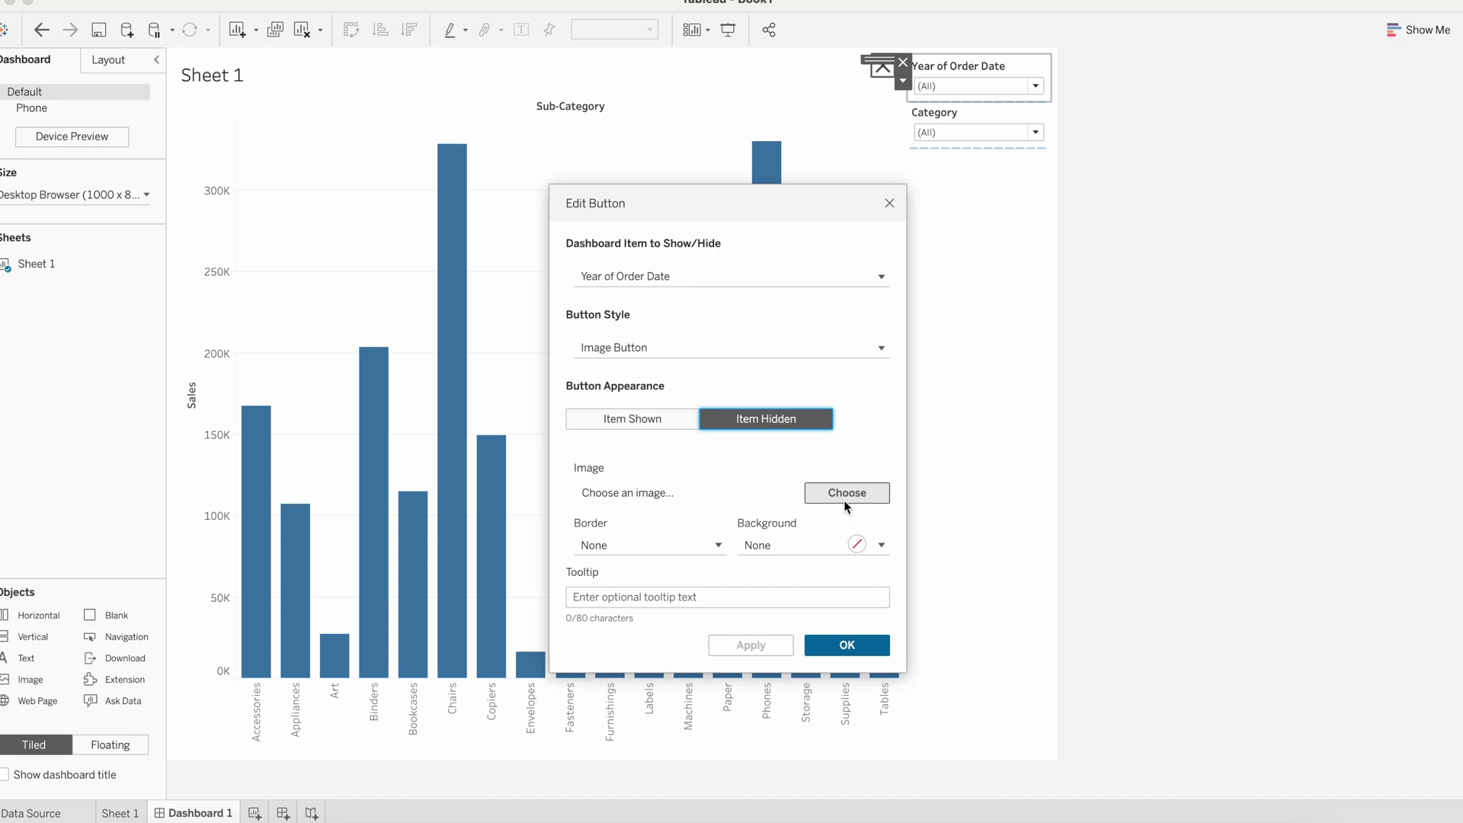
pyautogui.click(764, 545)
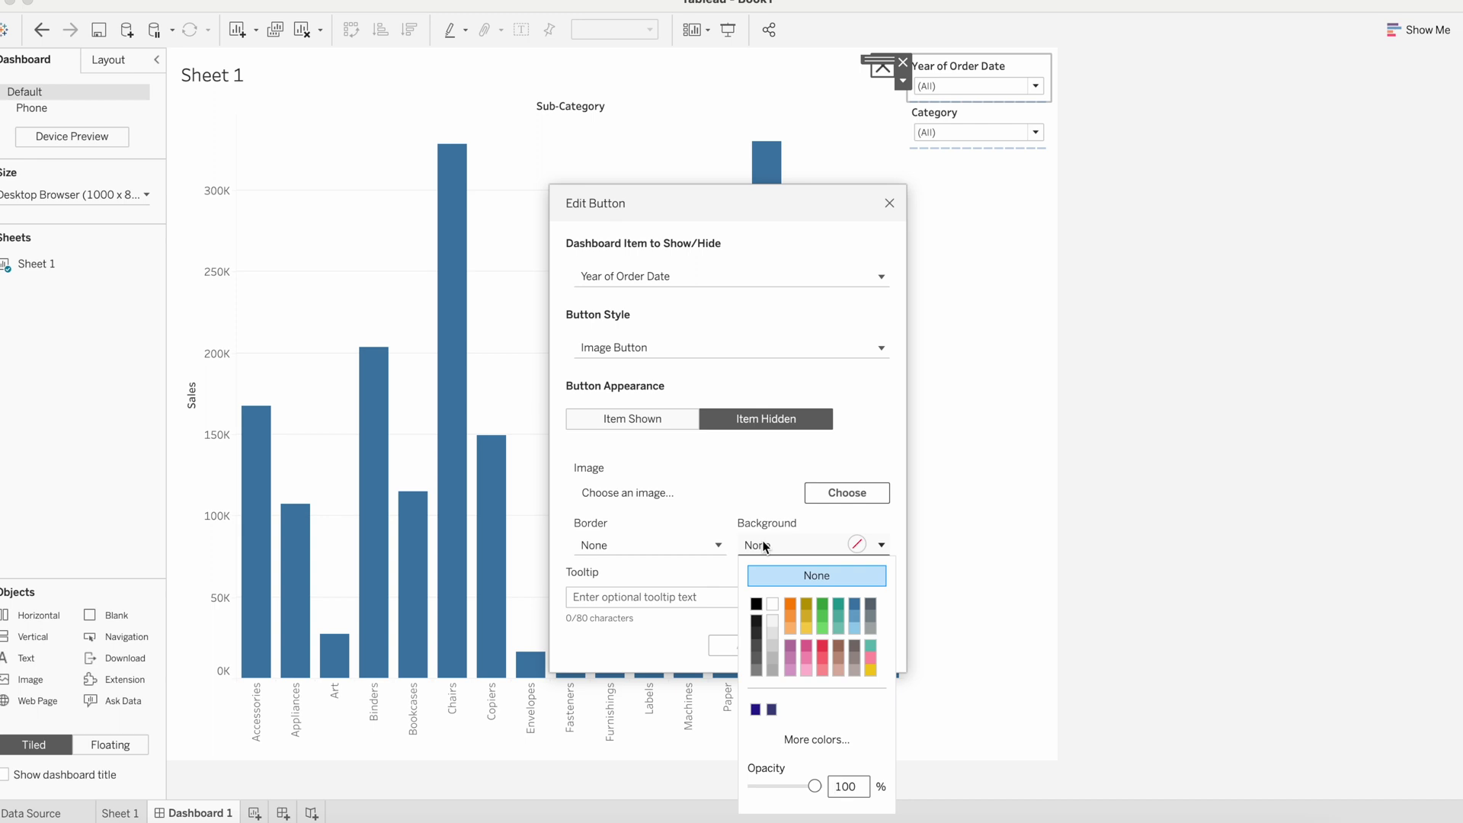
pyautogui.click(793, 606)
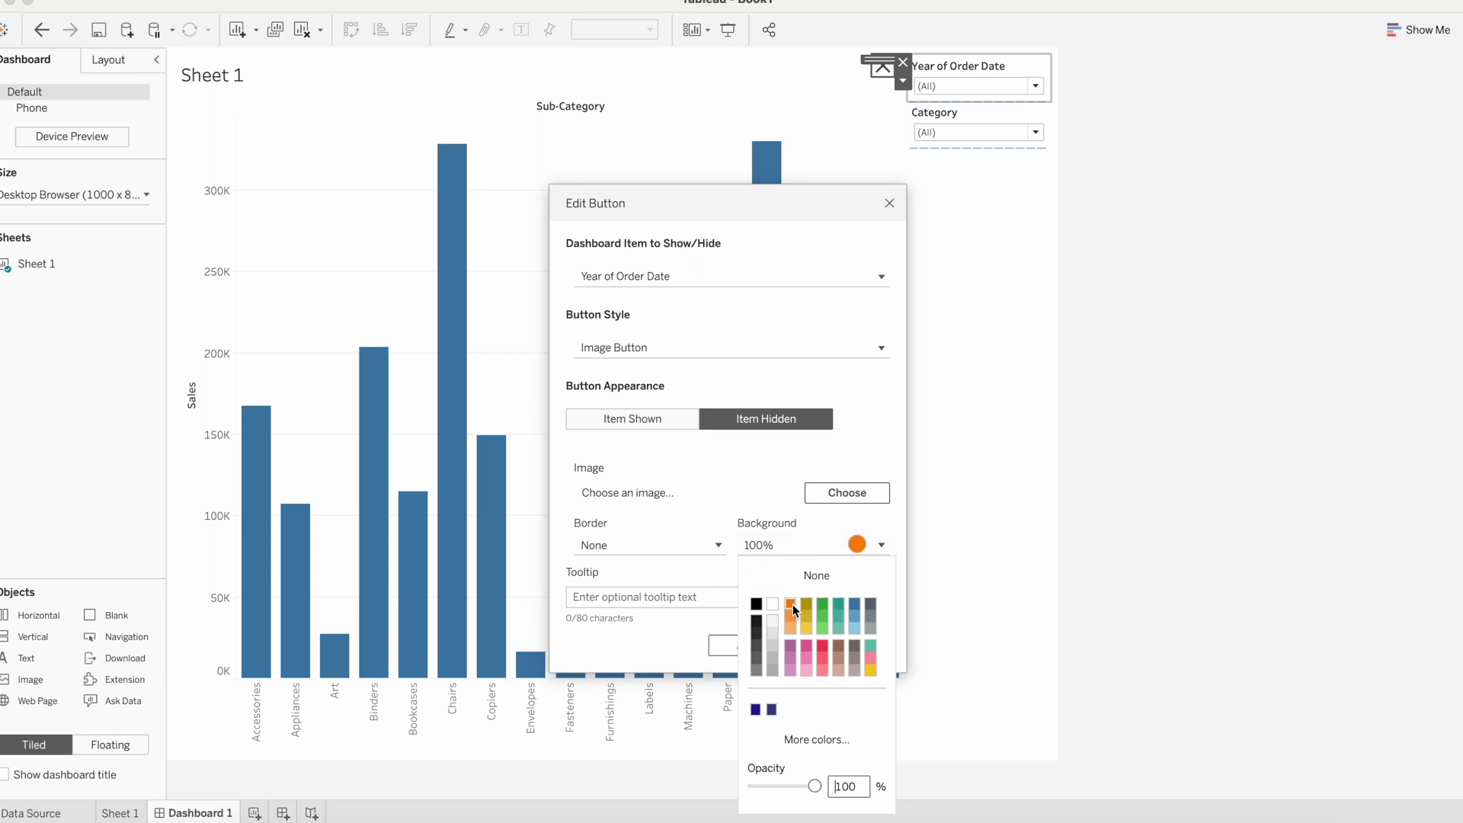
pyautogui.click(717, 468)
pyautogui.click(653, 422)
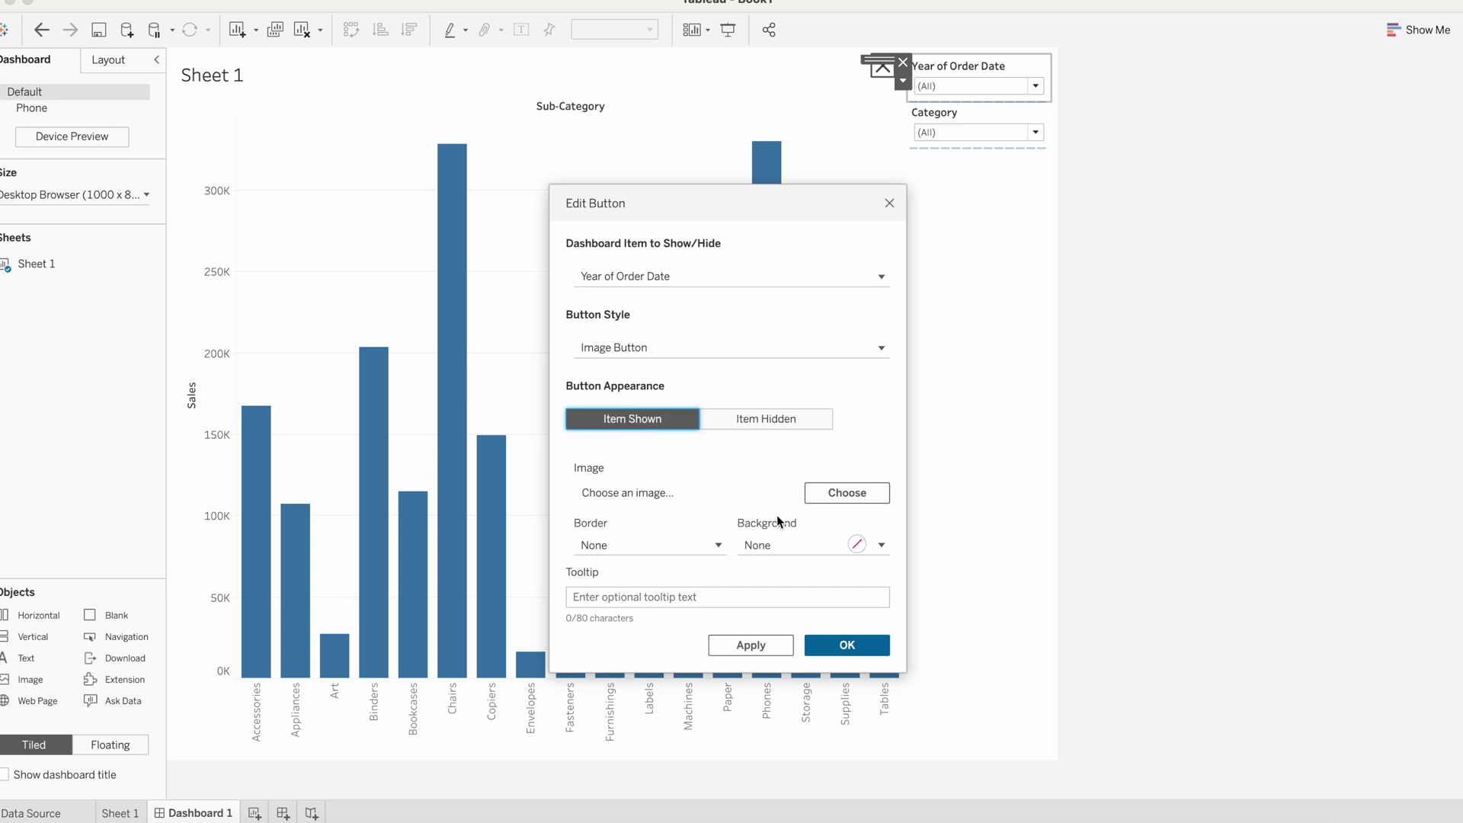
pyautogui.click(788, 546)
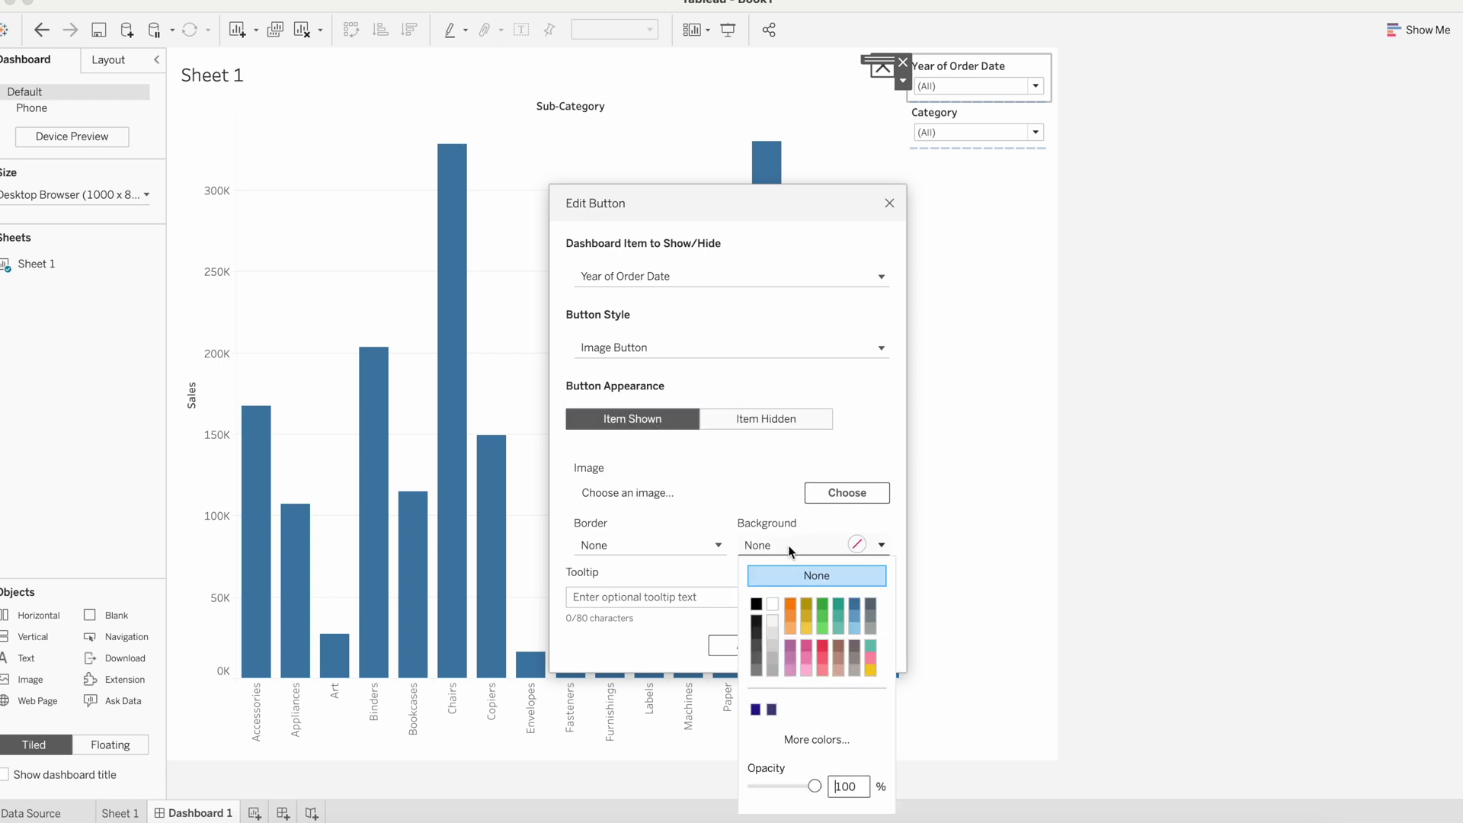
pyautogui.click(857, 605)
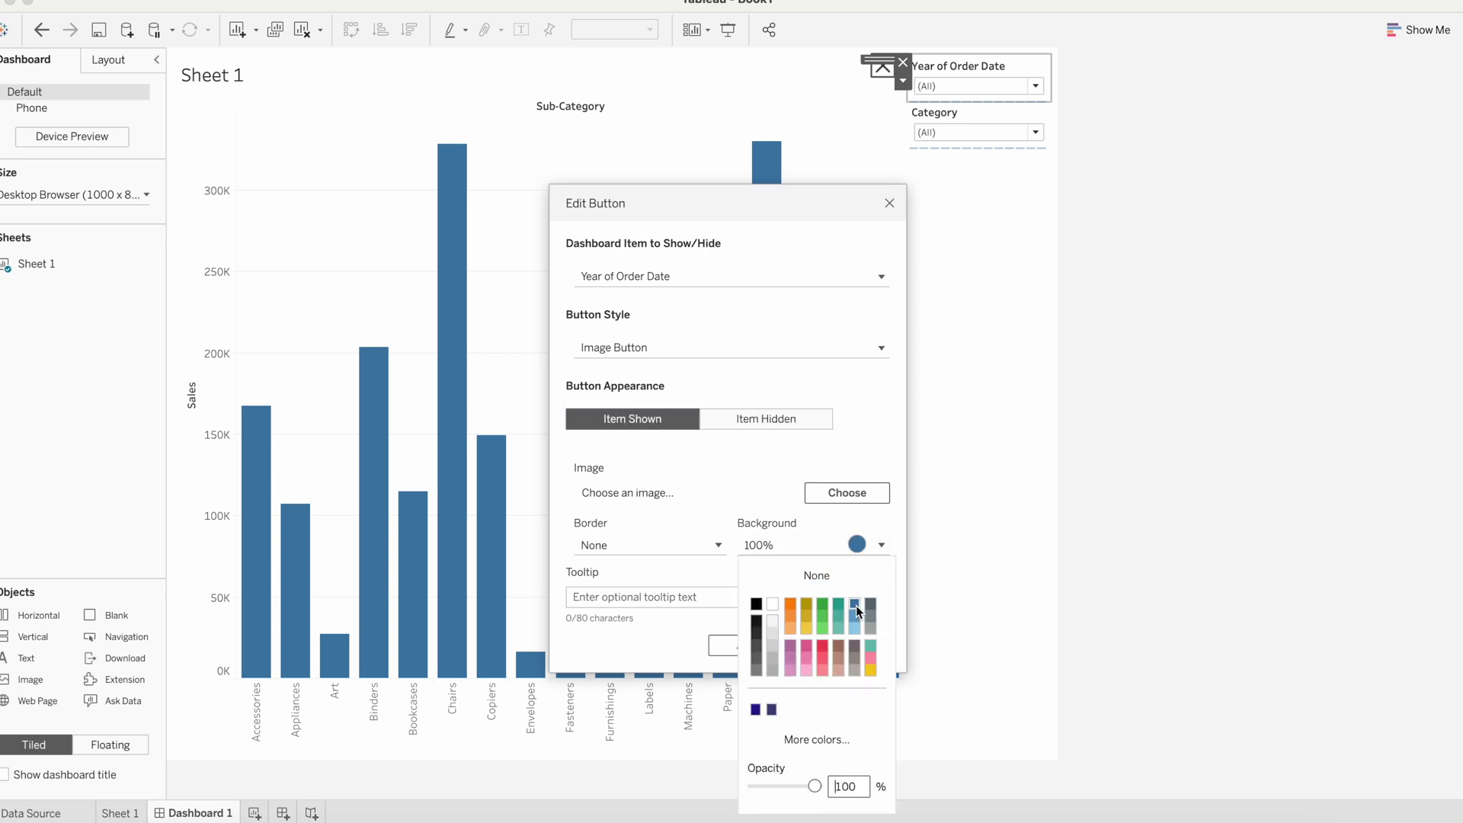
pyautogui.click(761, 473)
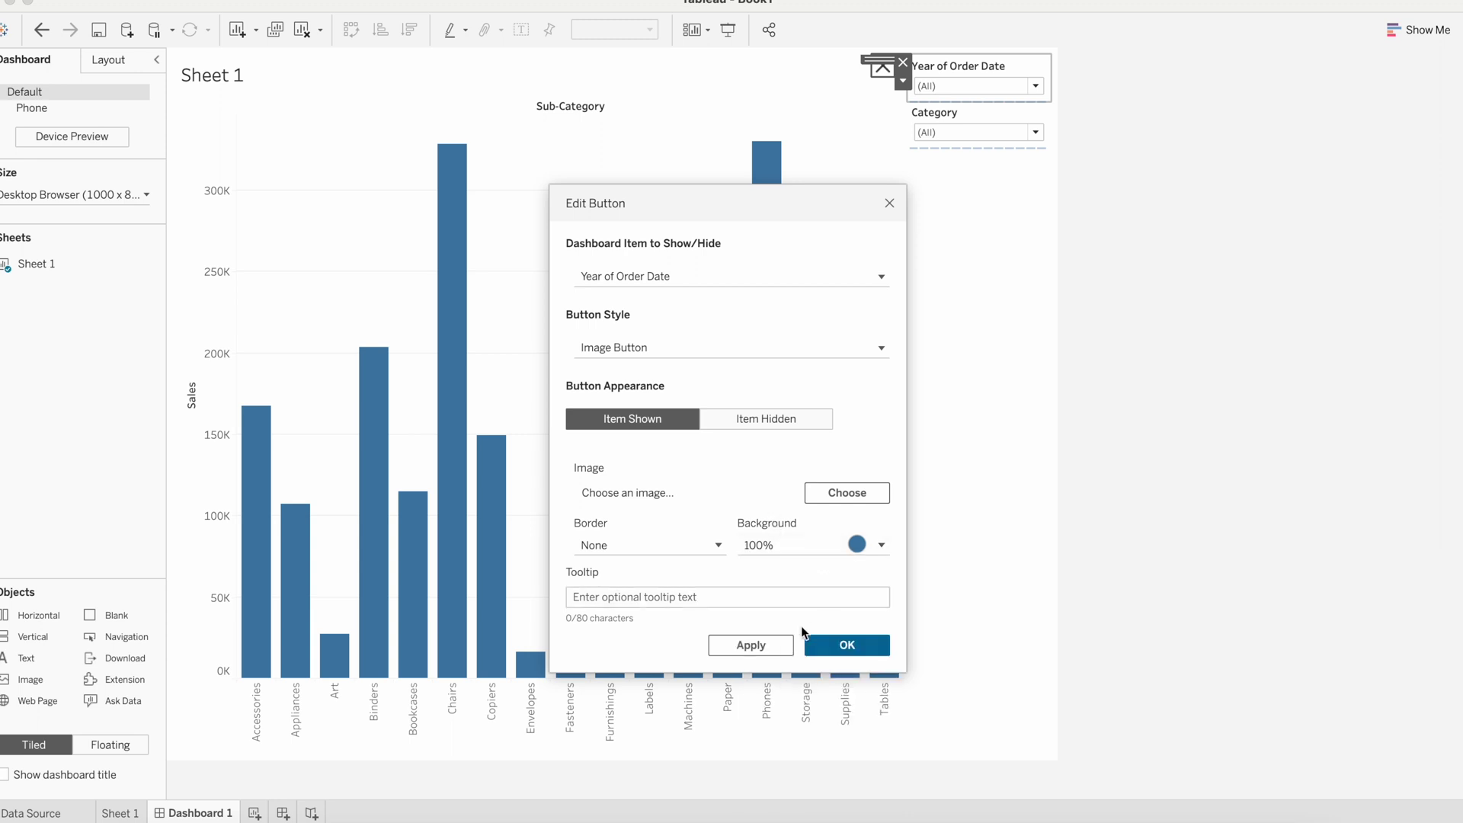
pyautogui.click(753, 645)
pyautogui.click(862, 645)
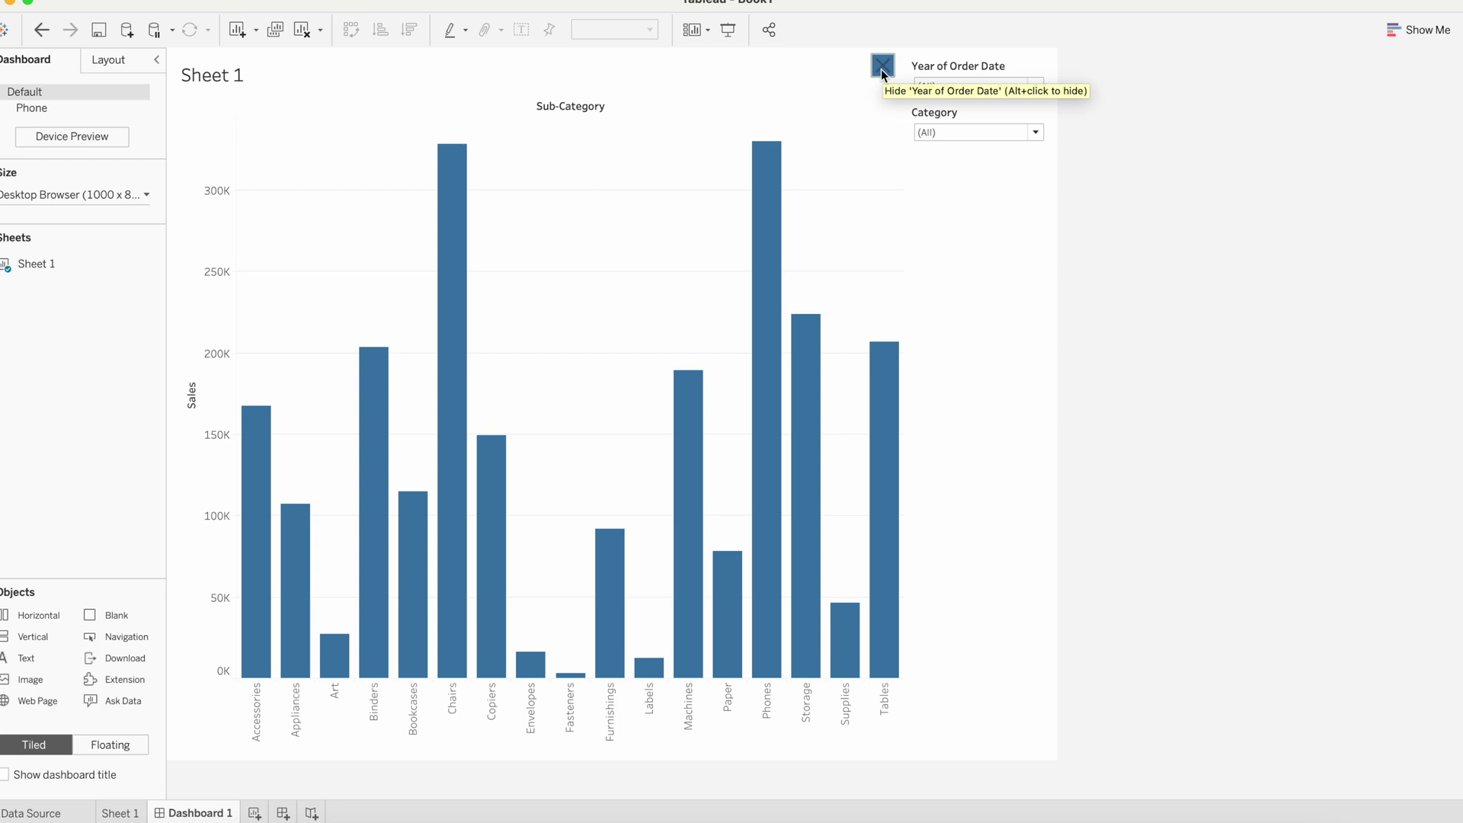
pyautogui.click(882, 67)
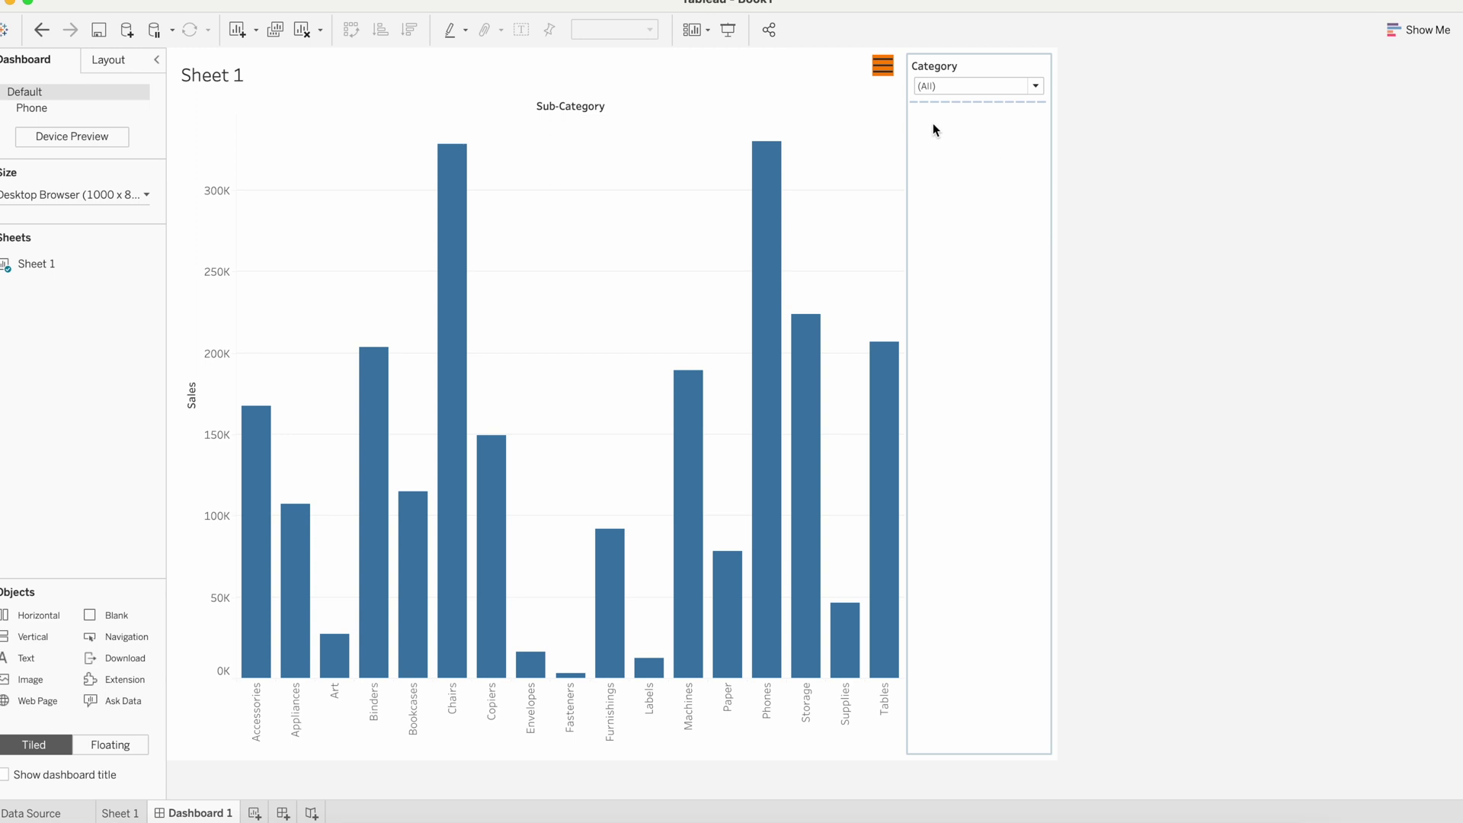
pyautogui.keyDown('alt'); pyautogui.click(882, 70); pyautogui.keyUp('alt')
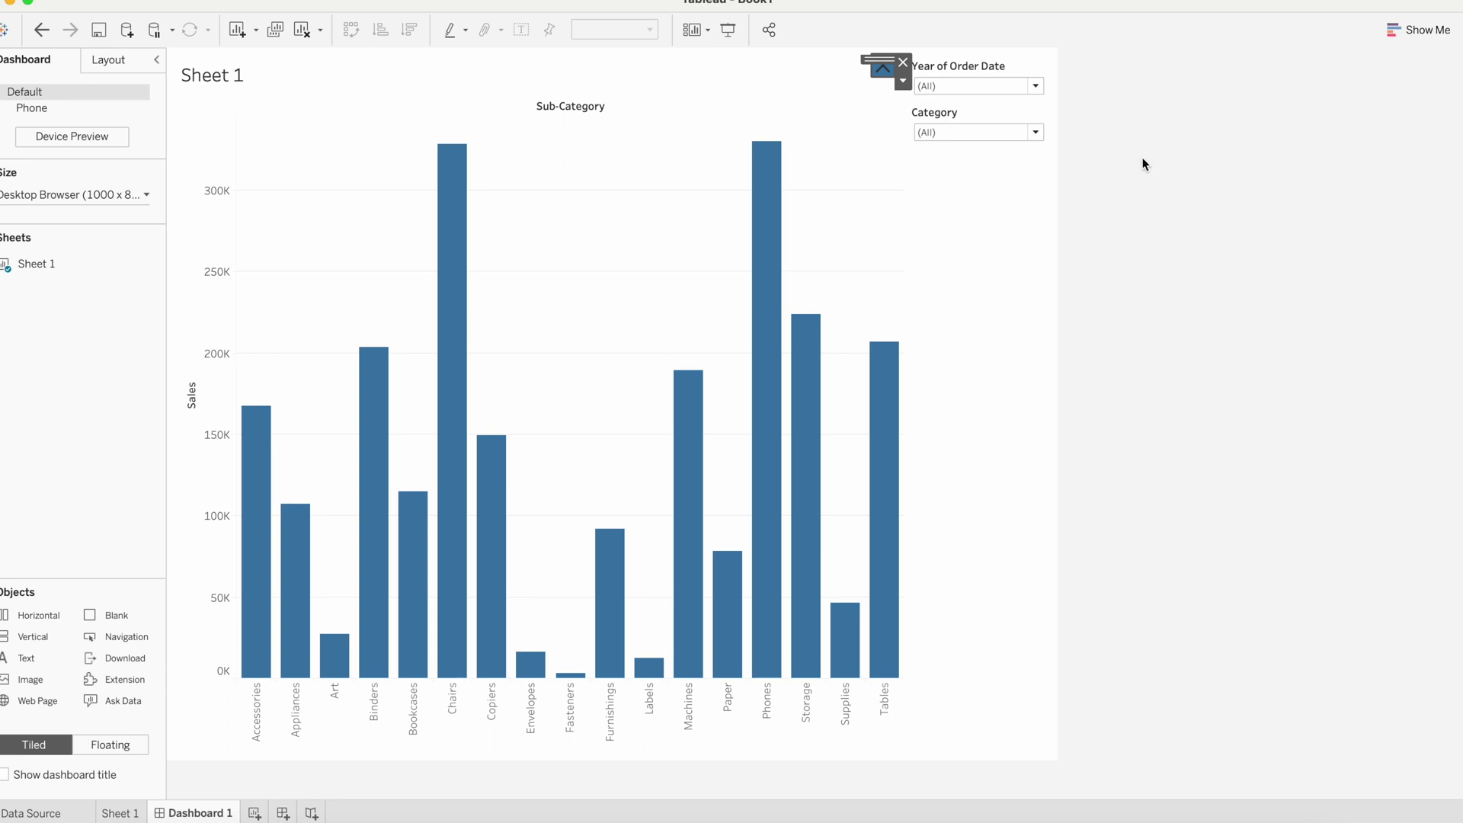
pyautogui.click(1144, 164)
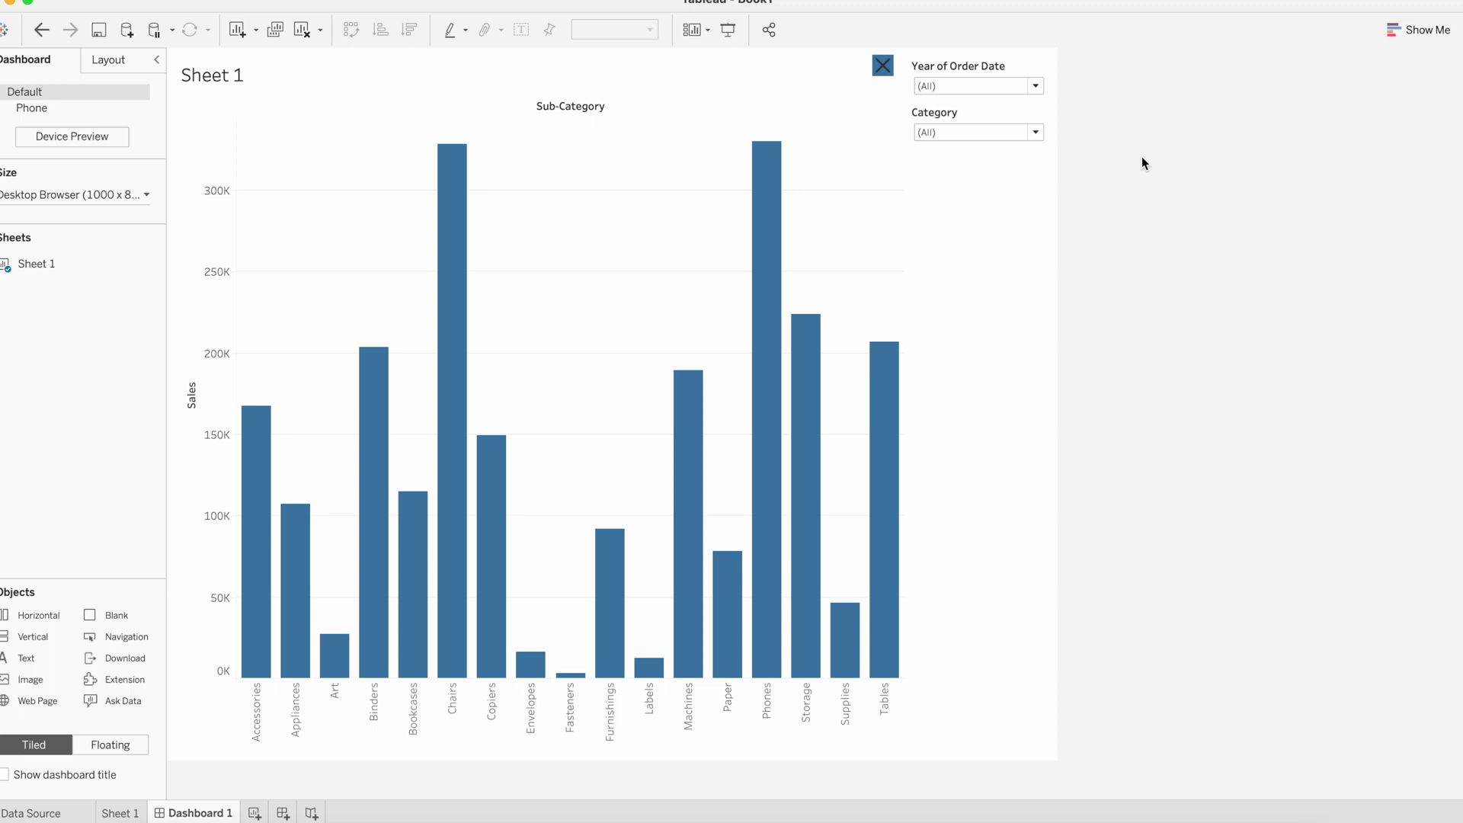
# Add a show/hide button for the Category filter and deselect it.
pyautogui.click(977, 115)
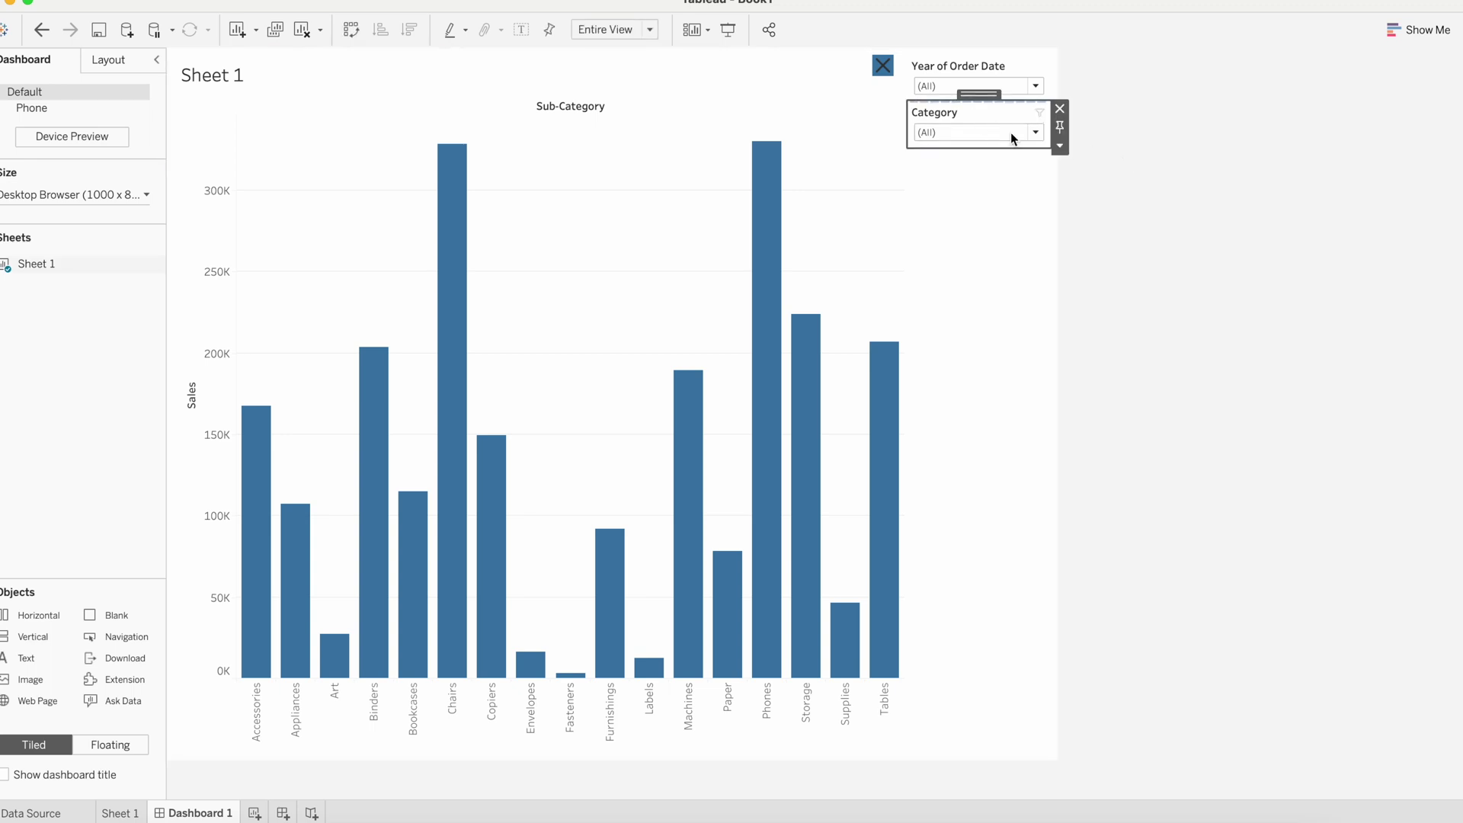
pyautogui.click(1063, 148)
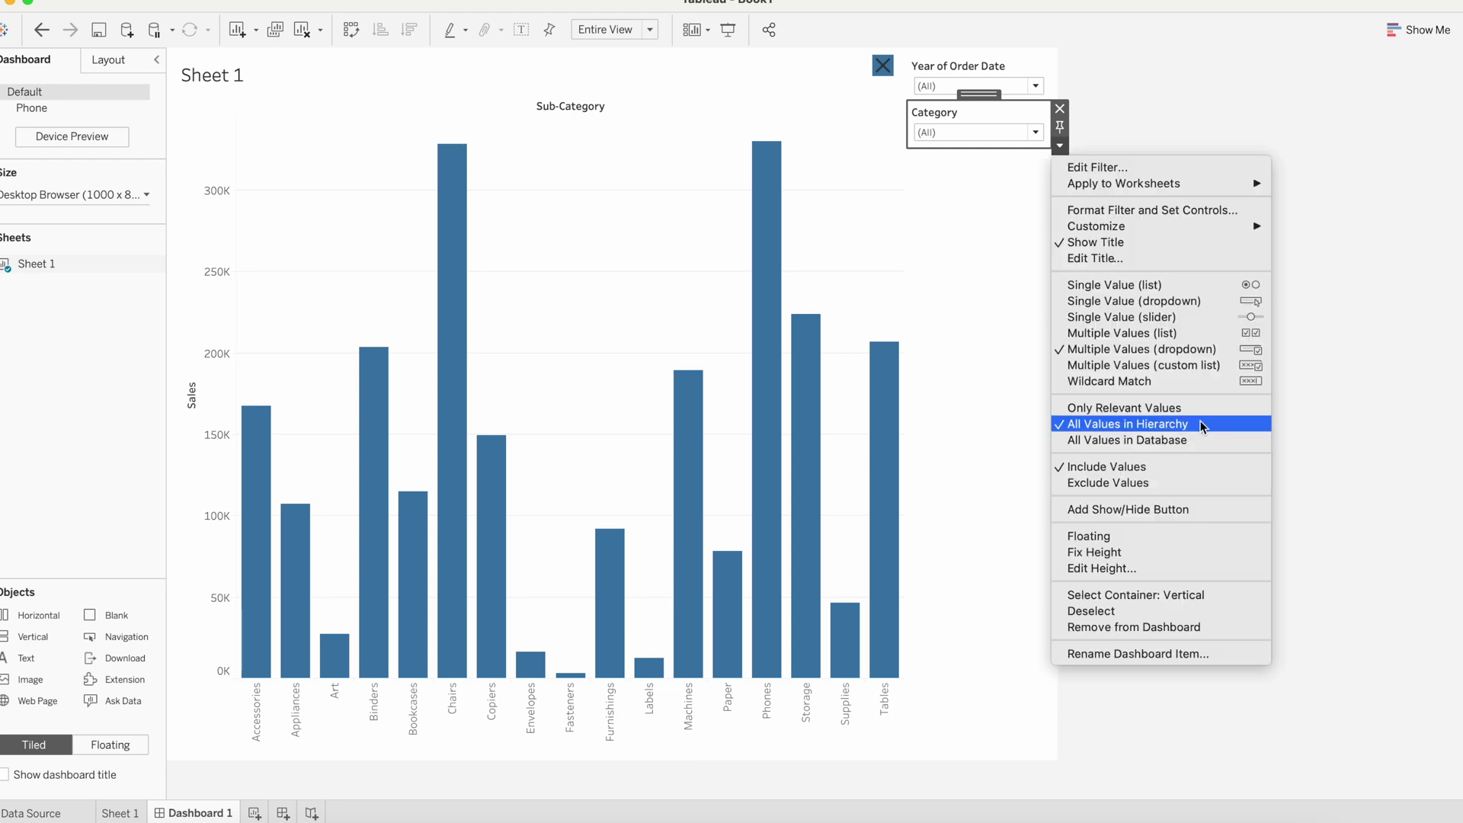
pyautogui.click(1151, 508)
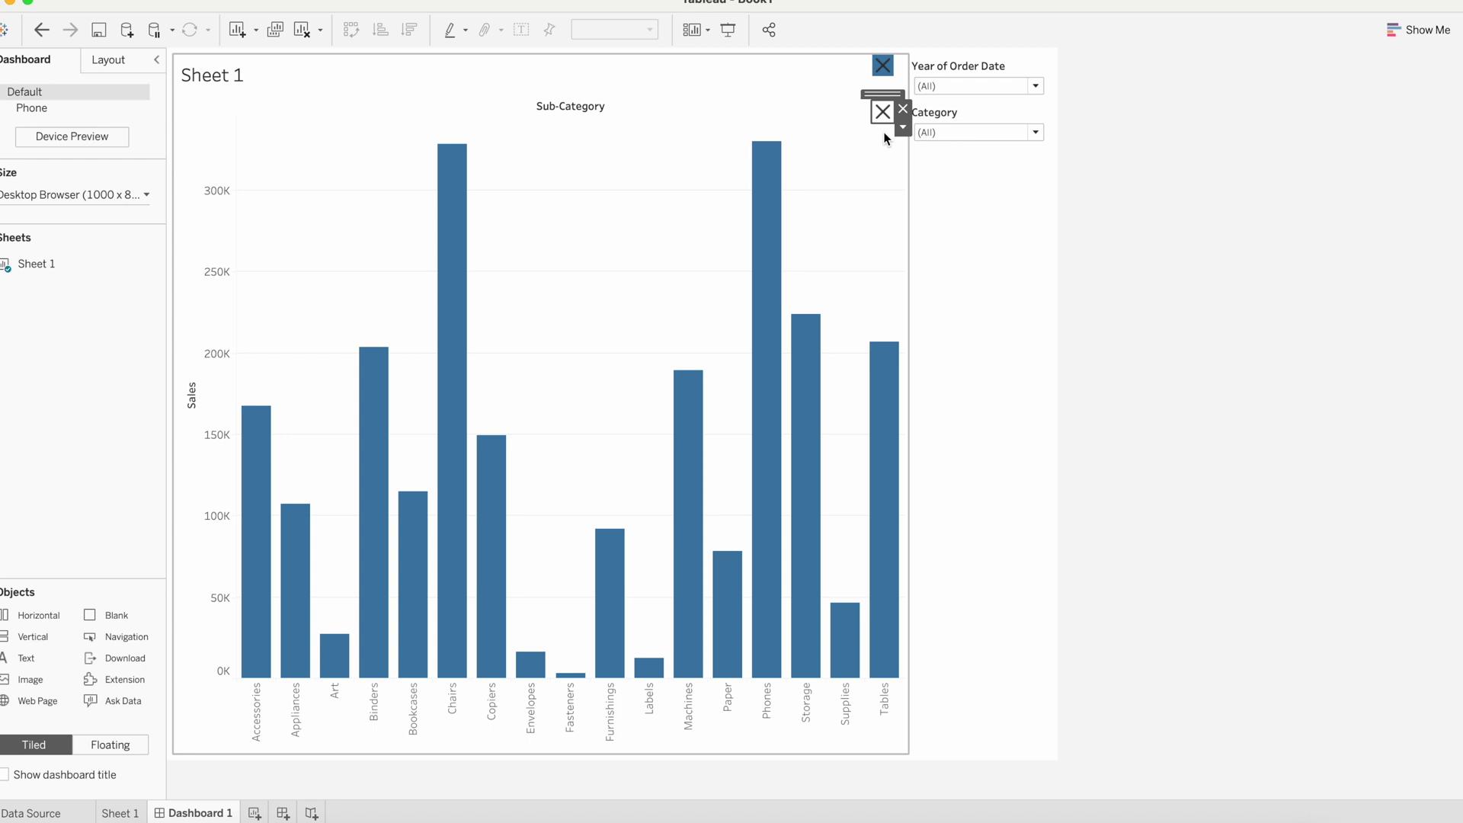
pyautogui.click(1136, 194)
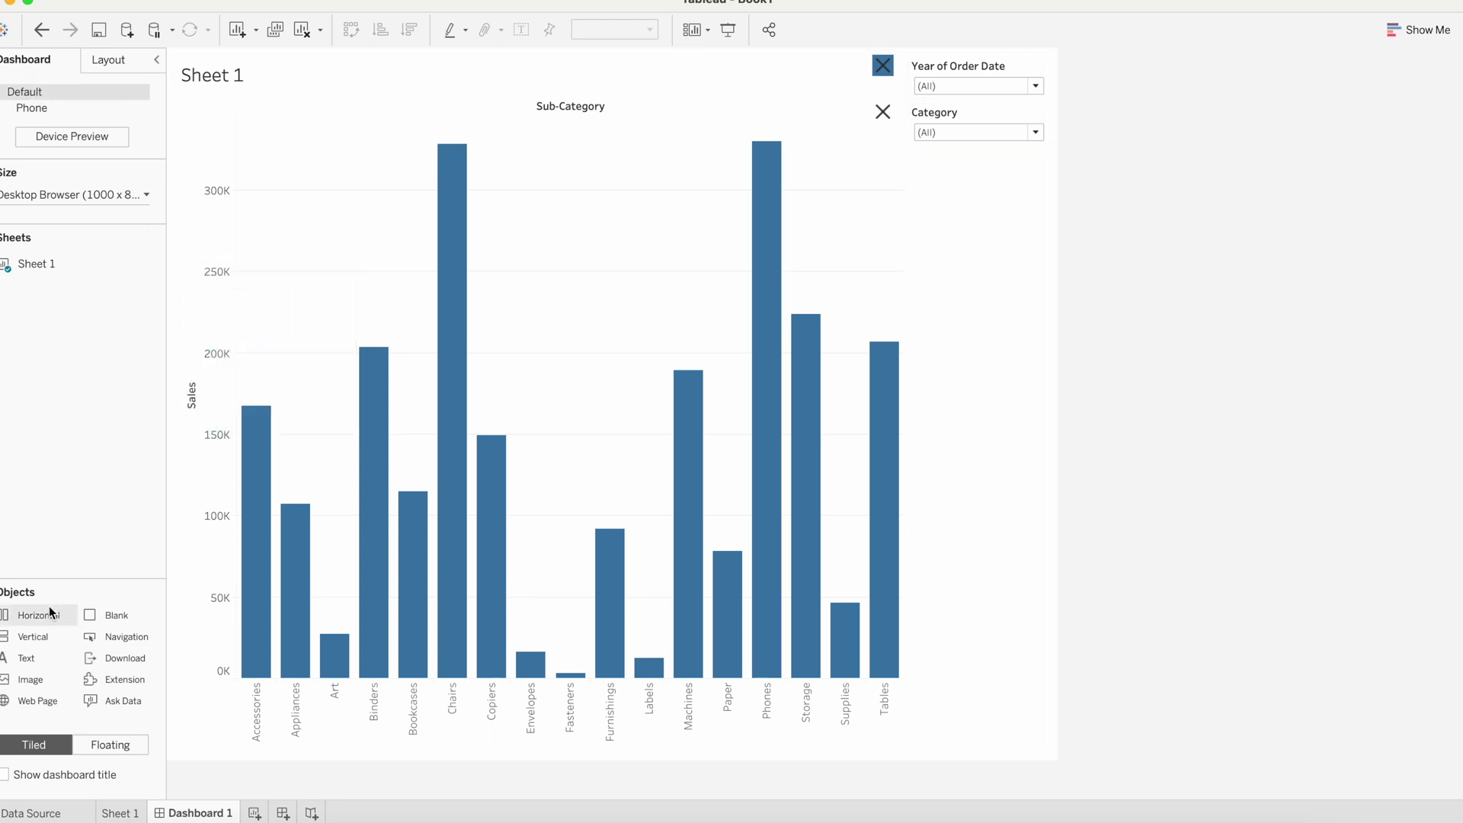
# Place a layout container on the right holding Year of Order Date above Category.
pyautogui.moveTo(48, 609)
pyautogui.mouseDown()
pyautogui.moveTo(1041, 362)
pyautogui.moveTo(986, 254)
pyautogui.mouseUp()
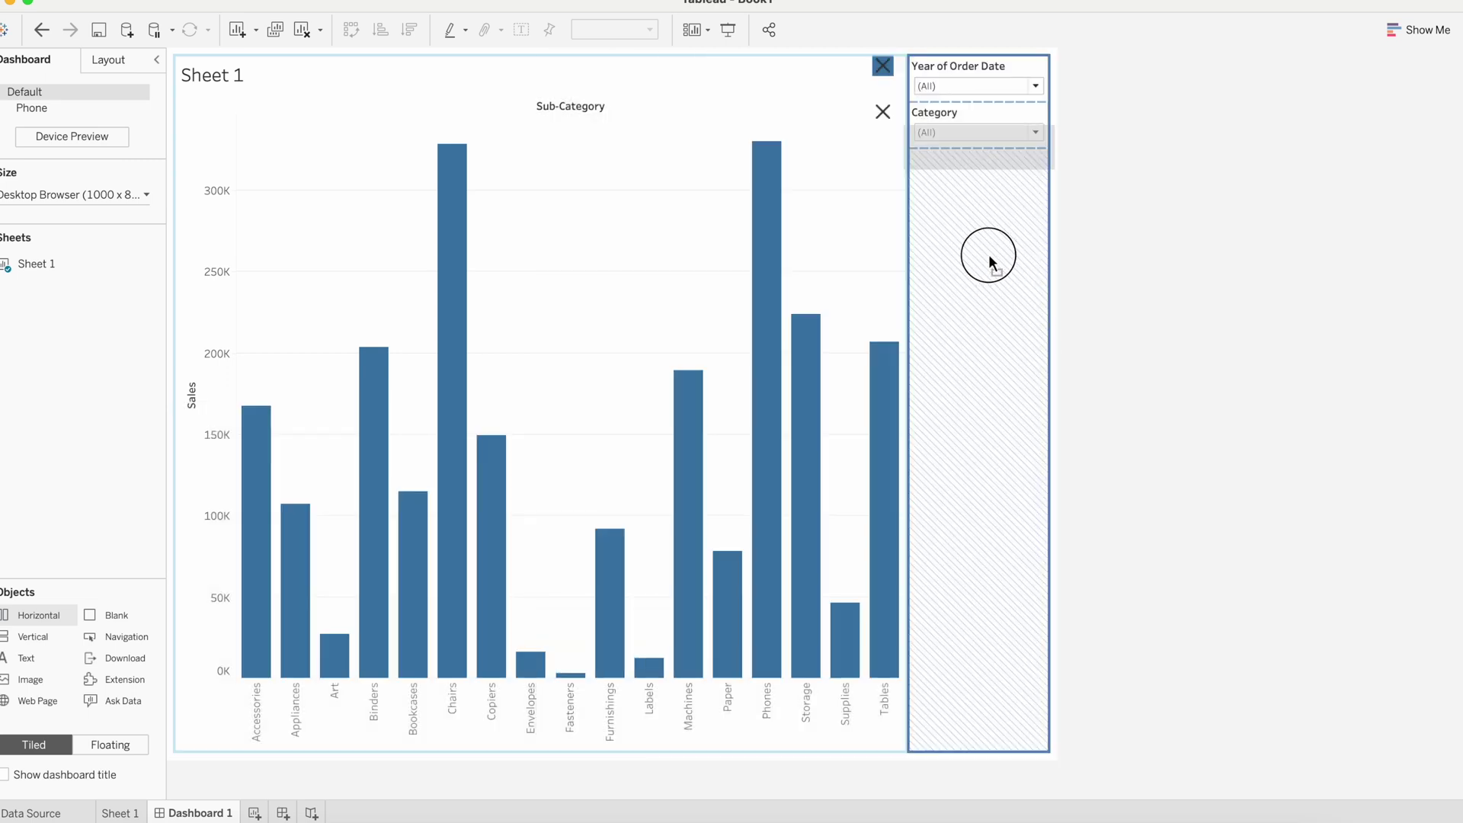
pyautogui.click(992, 78)
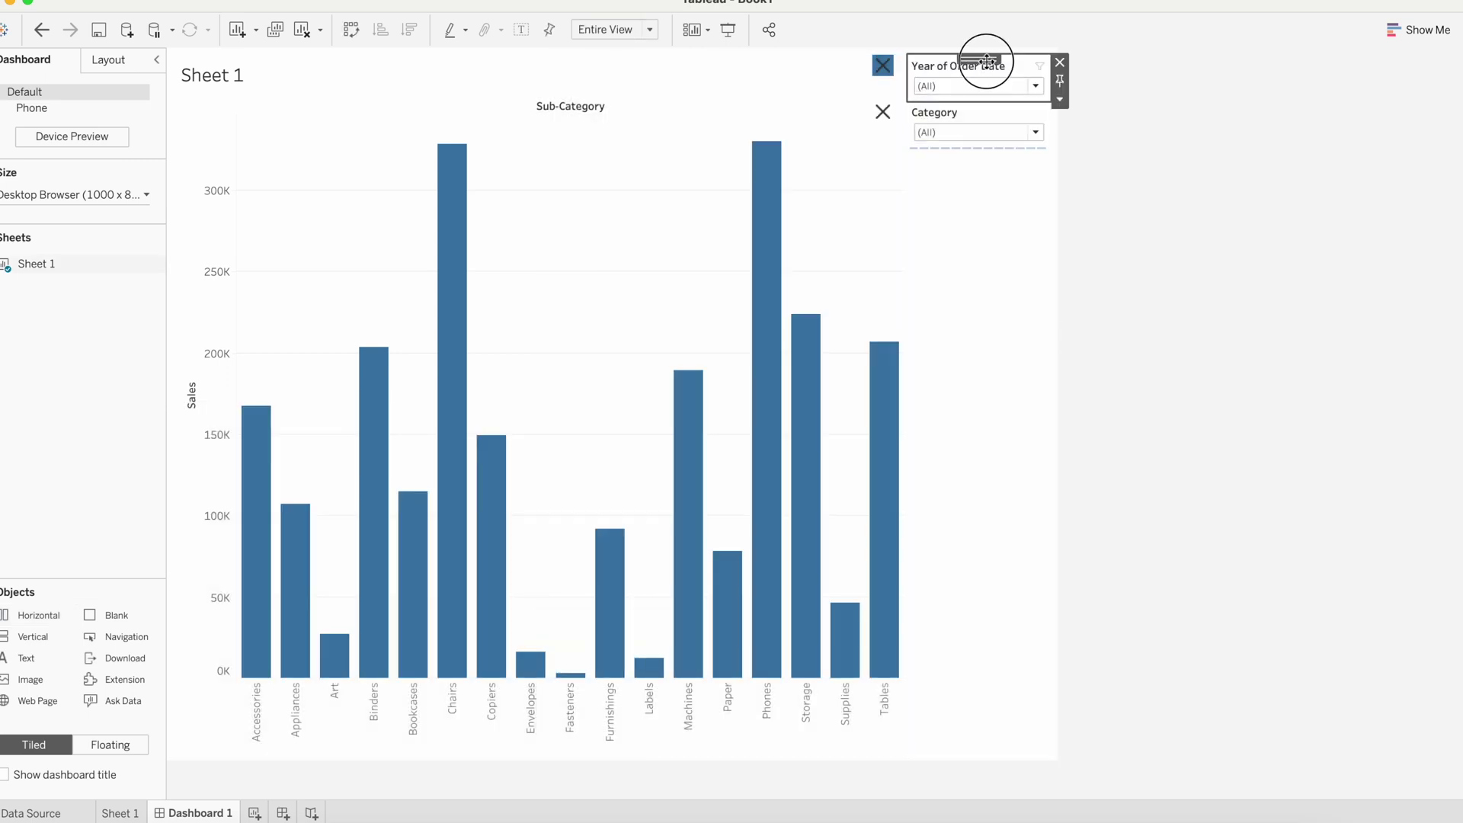
pyautogui.moveTo(987, 60); pyautogui.dragTo(991, 213)
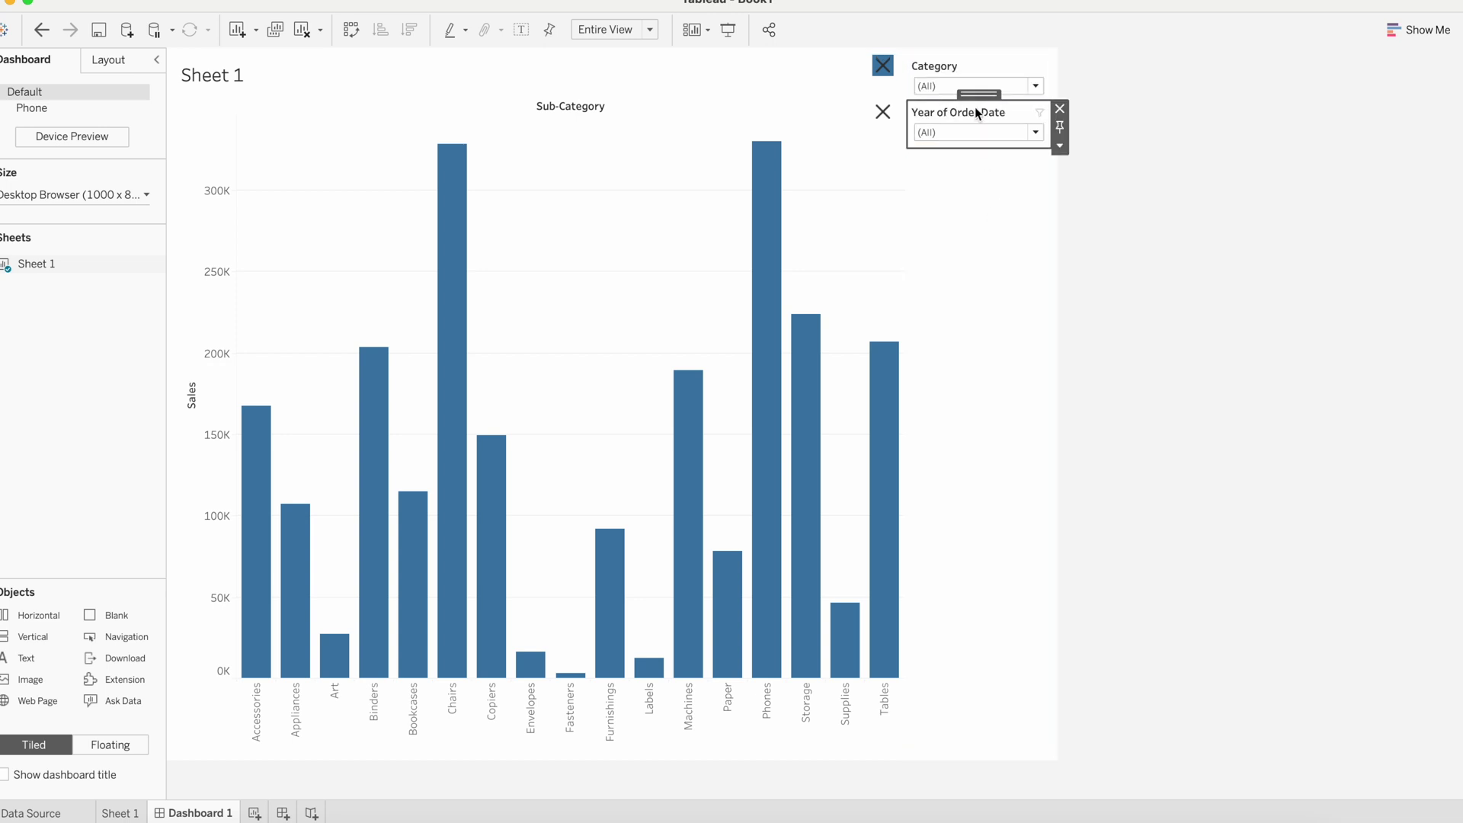
pyautogui.click(977, 63)
pyautogui.moveTo(978, 61); pyautogui.dragTo(980, 153)
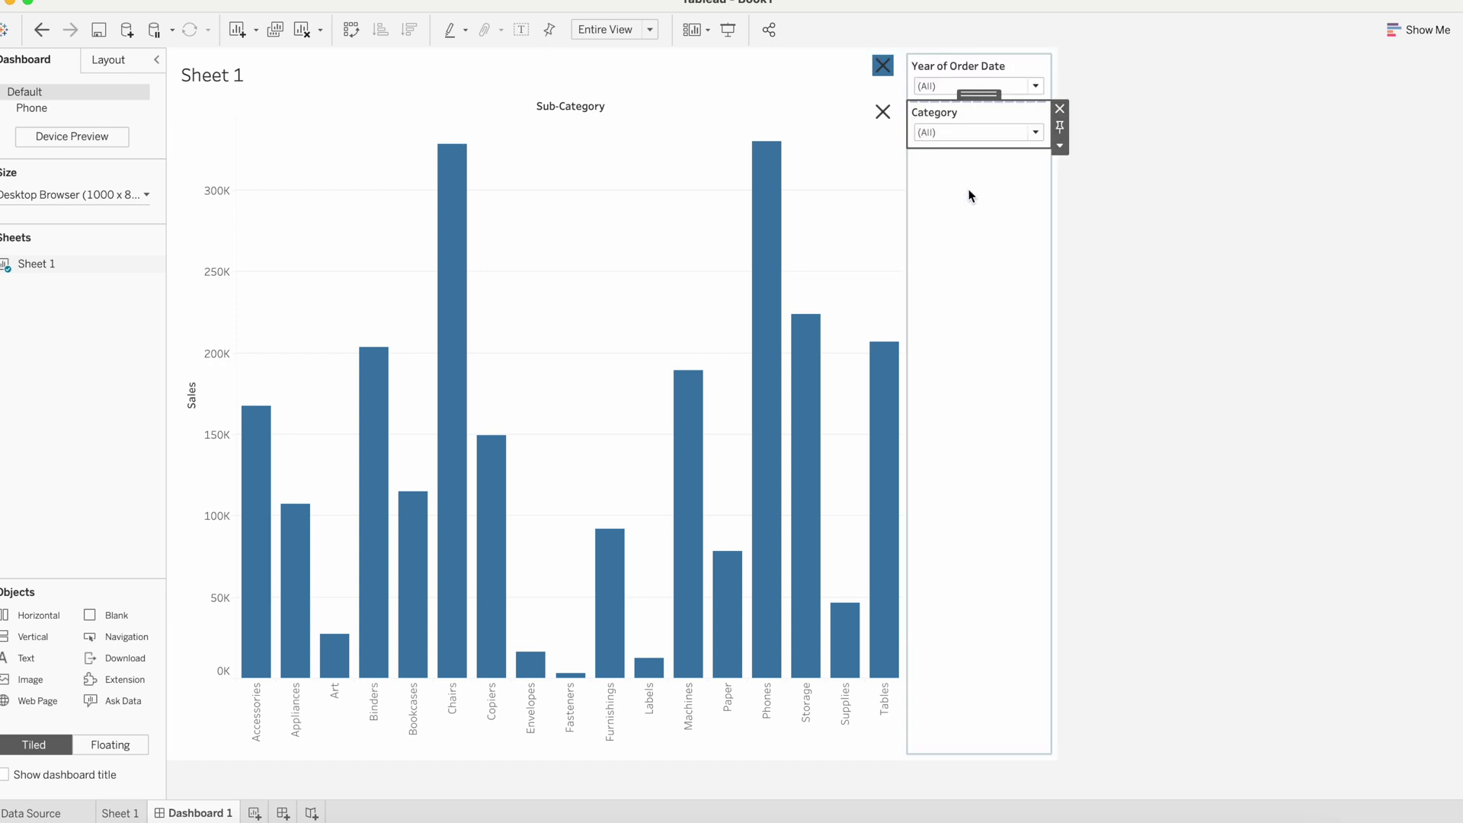
pyautogui.click(966, 203)
# Remove the two old show/hide buttons for Category and Year of Order Date.
pyautogui.click(882, 111)
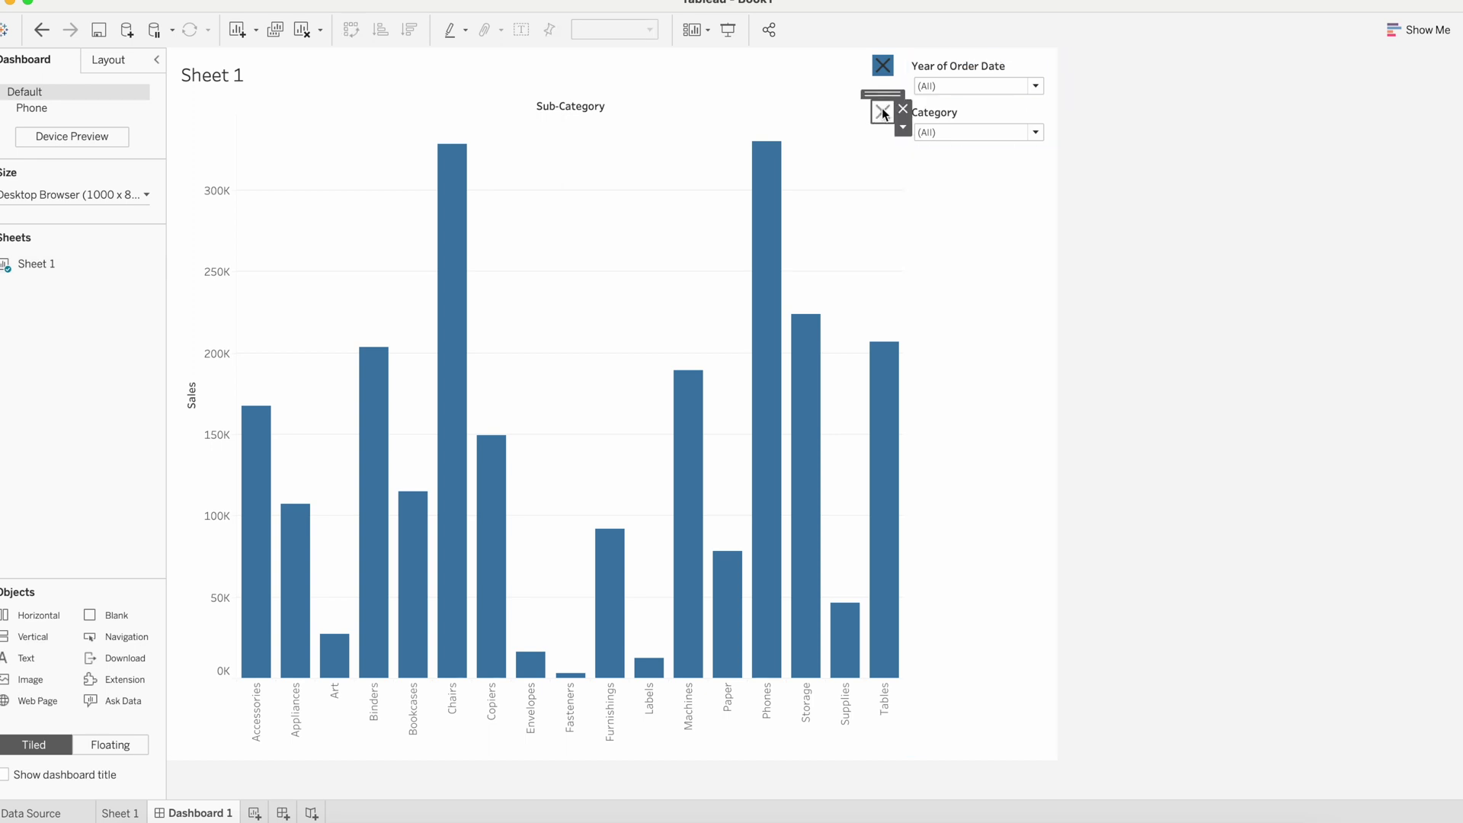
pyautogui.click(903, 108)
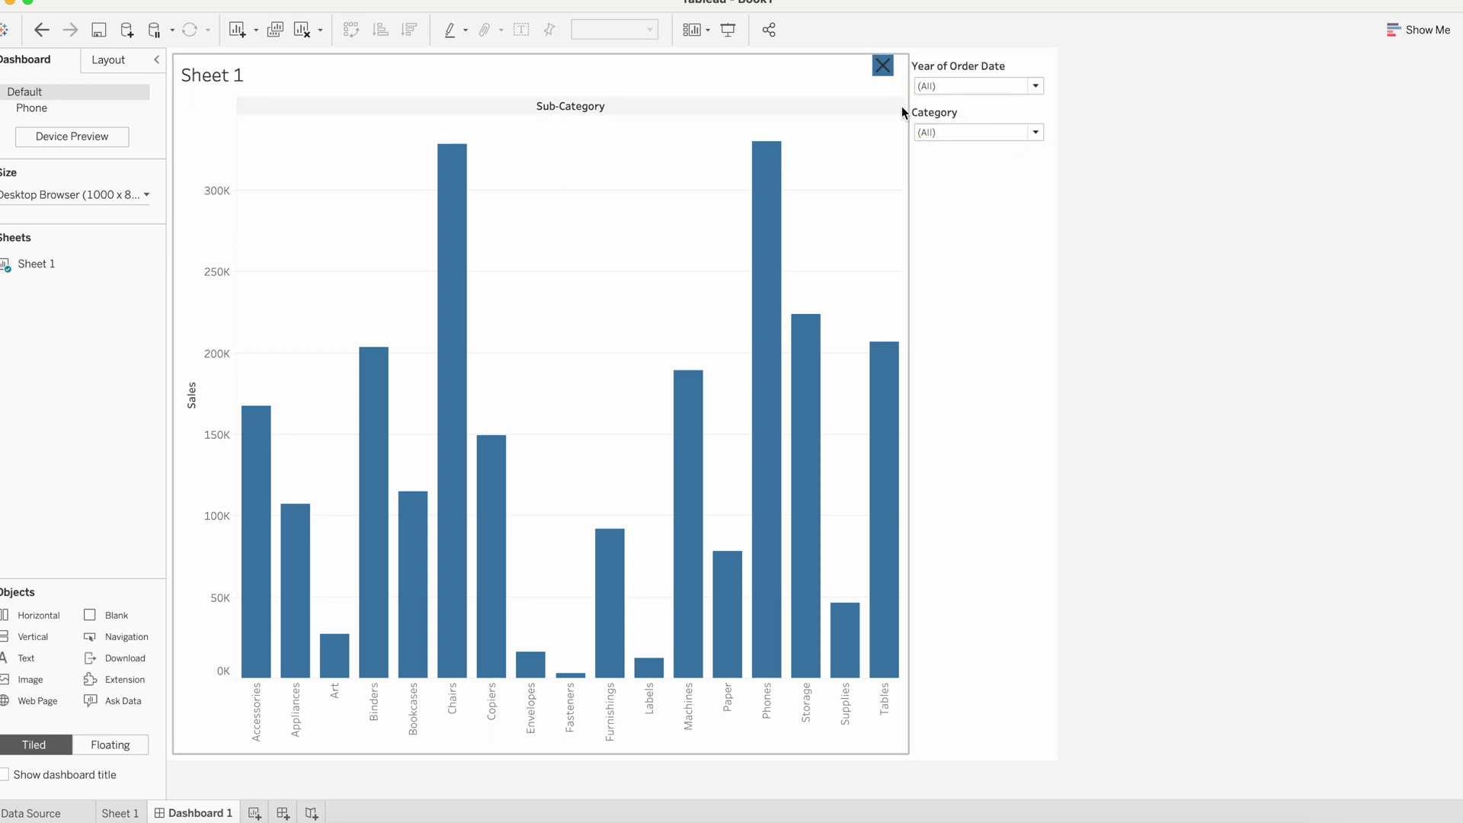
pyautogui.click(880, 67)
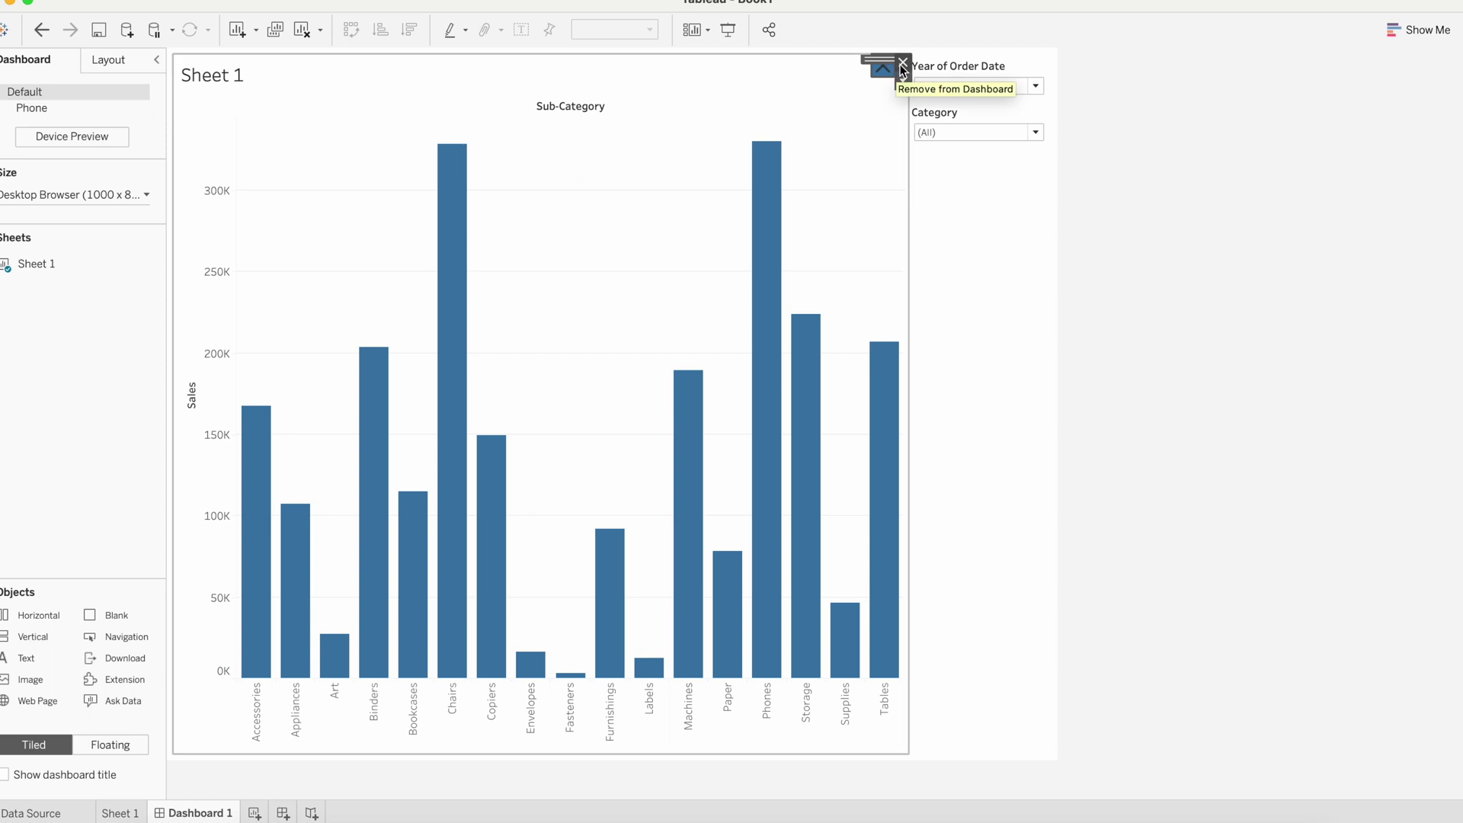
# Add a single show/hide button for the container holding both filters.
pyautogui.click(976, 221)
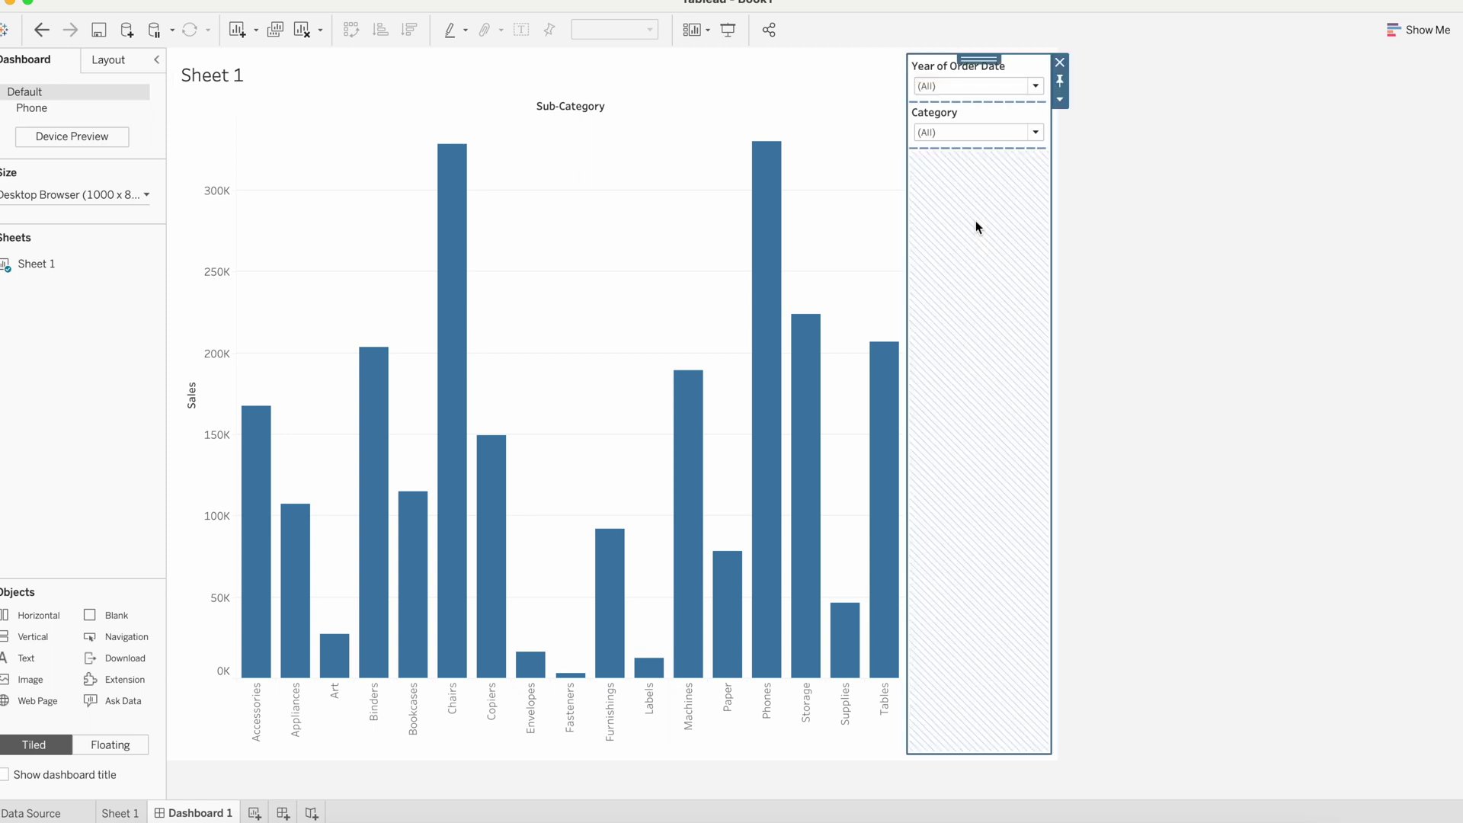
pyautogui.click(1061, 99)
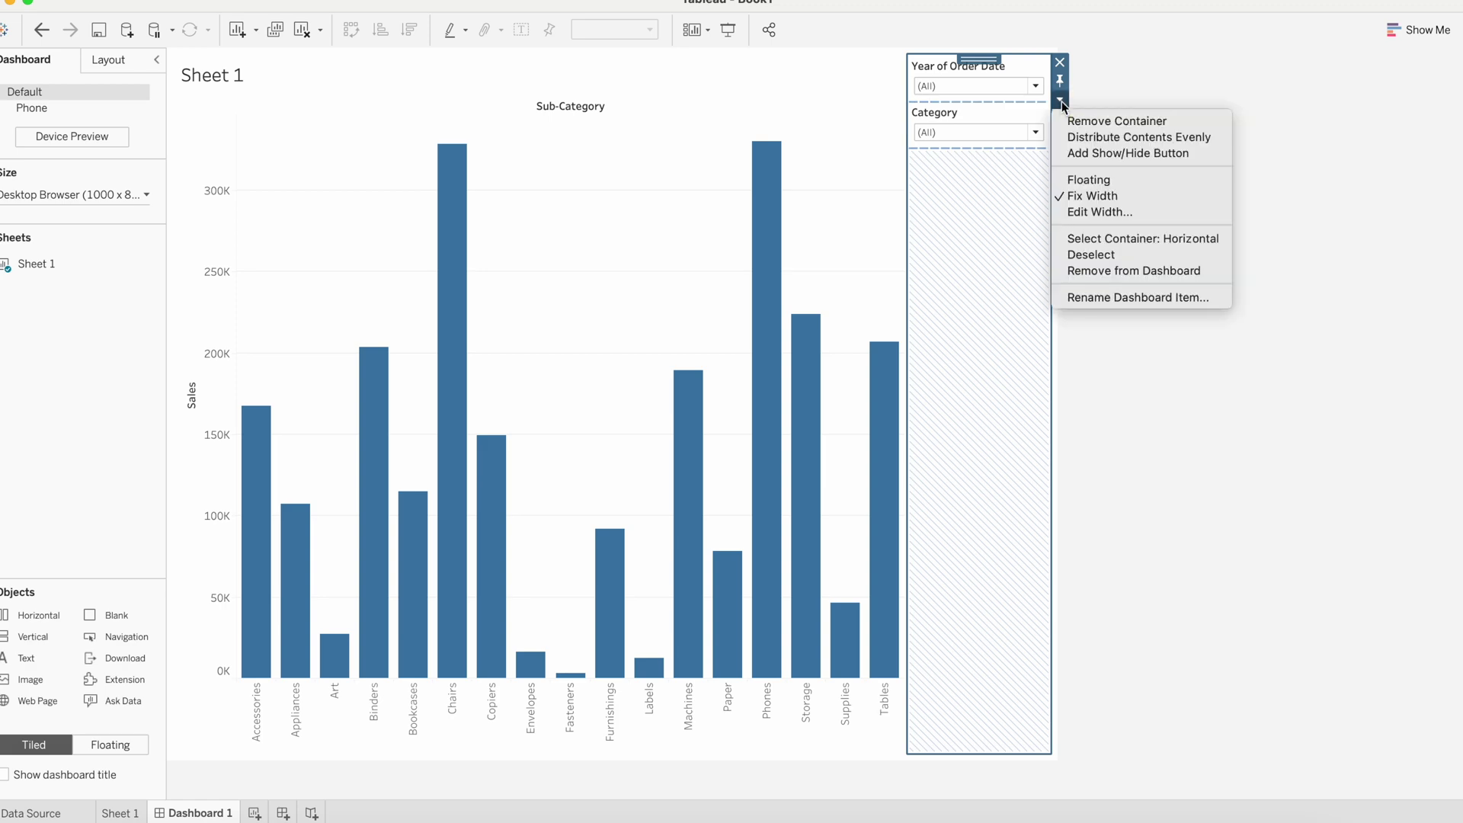
pyautogui.click(1110, 154)
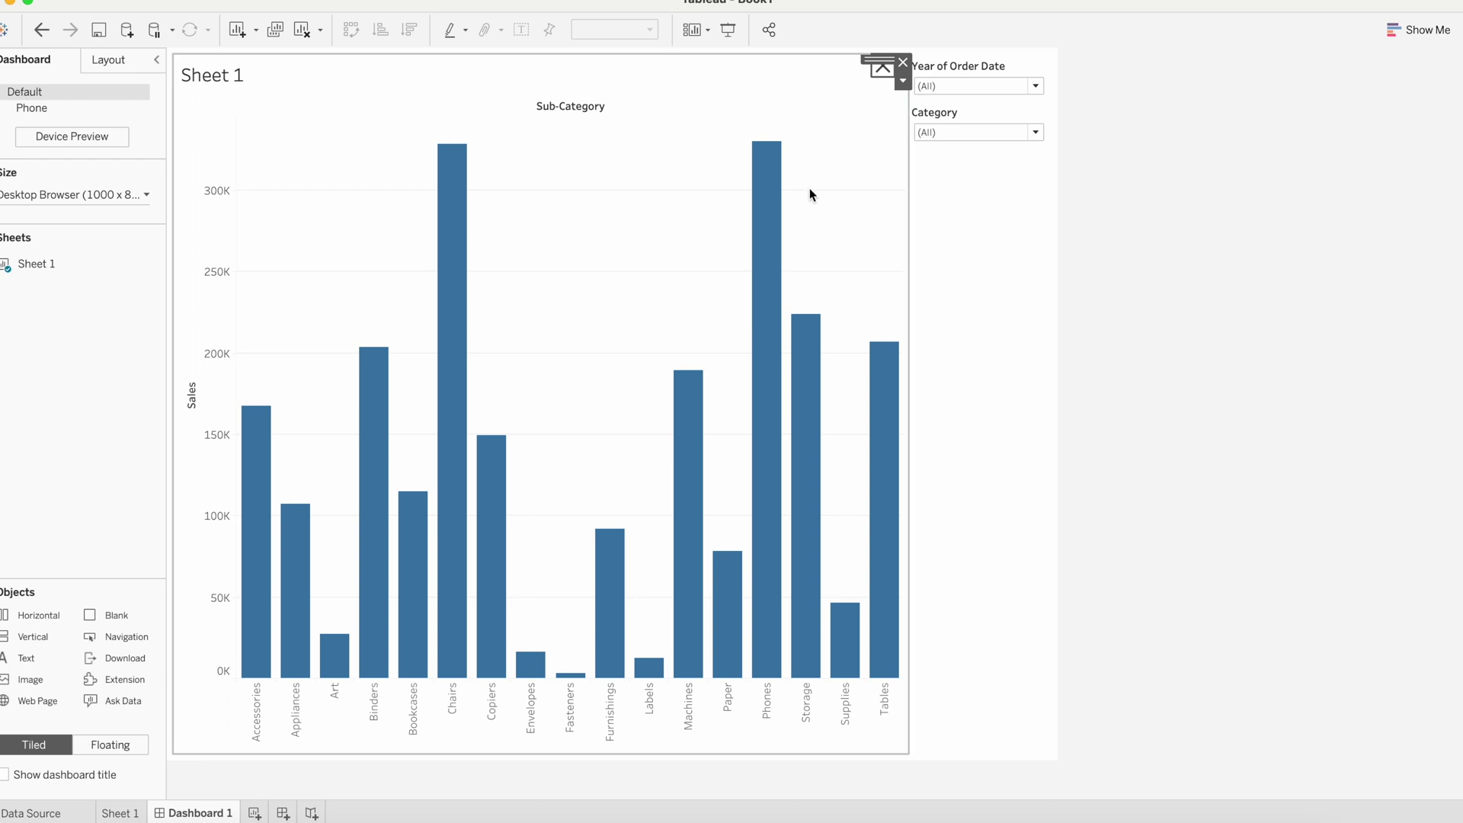
pyautogui.click(798, 87)
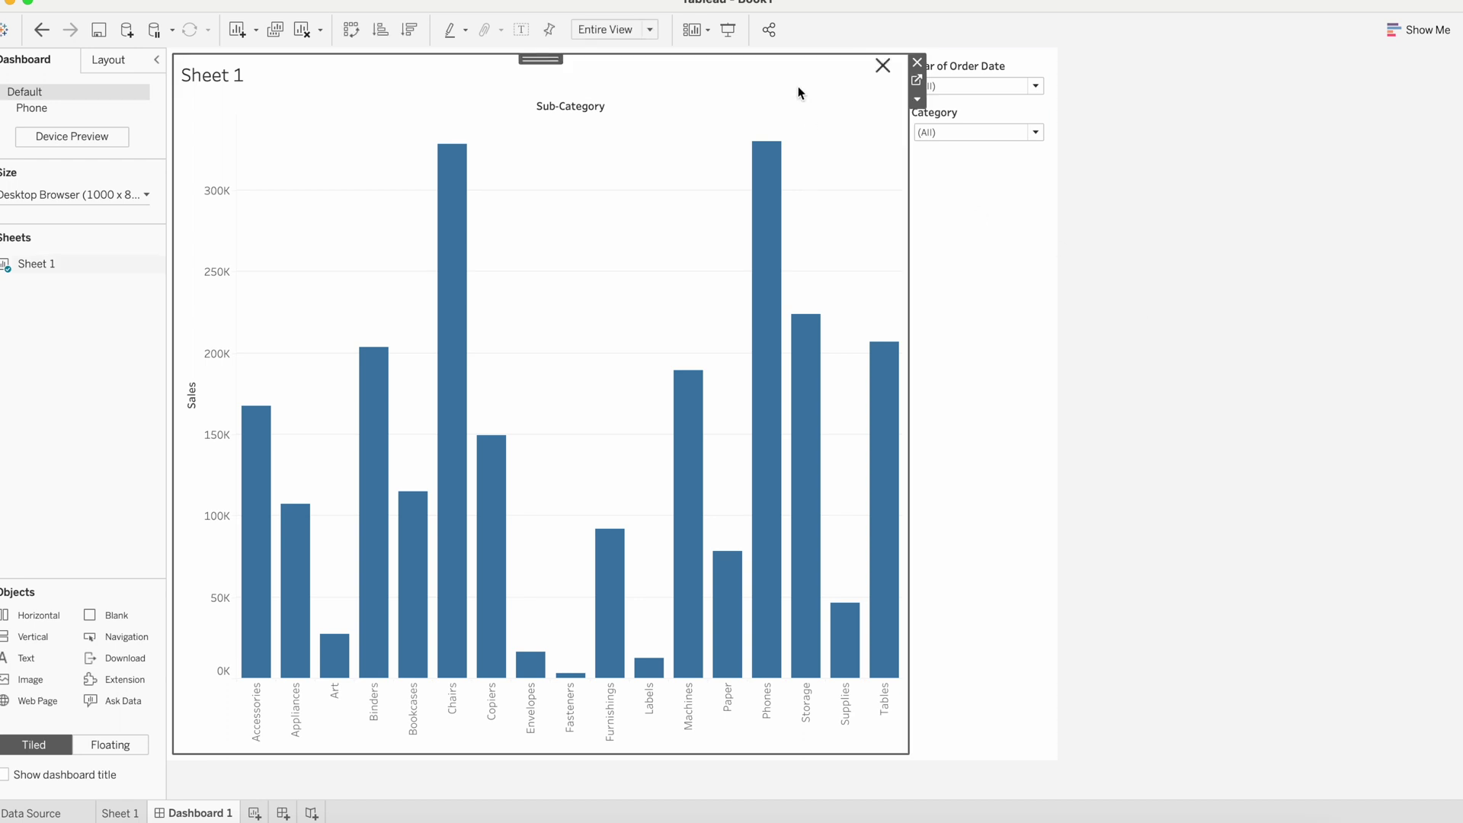
pyautogui.click(881, 66)
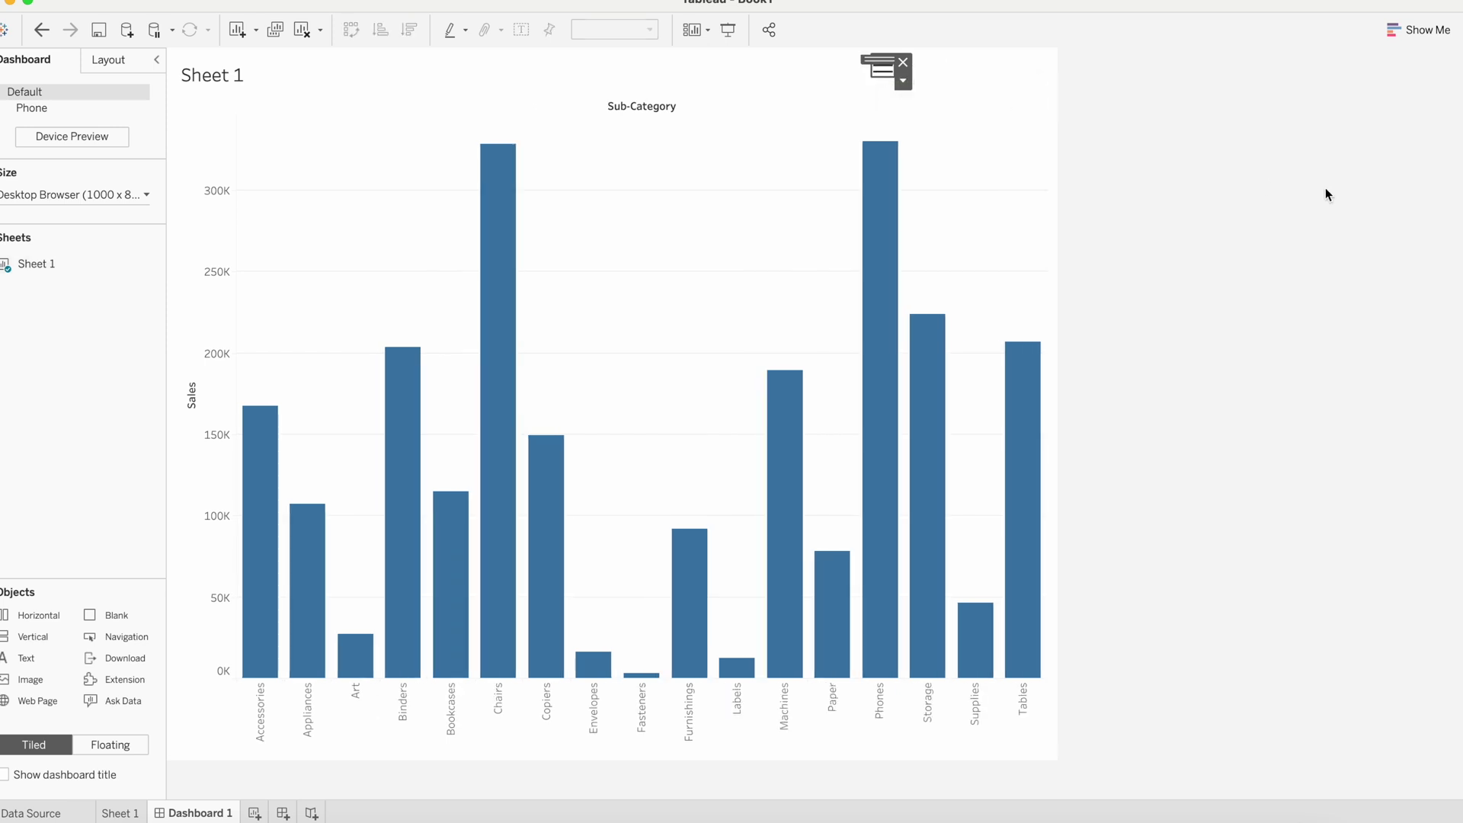
pyautogui.click(882, 70)
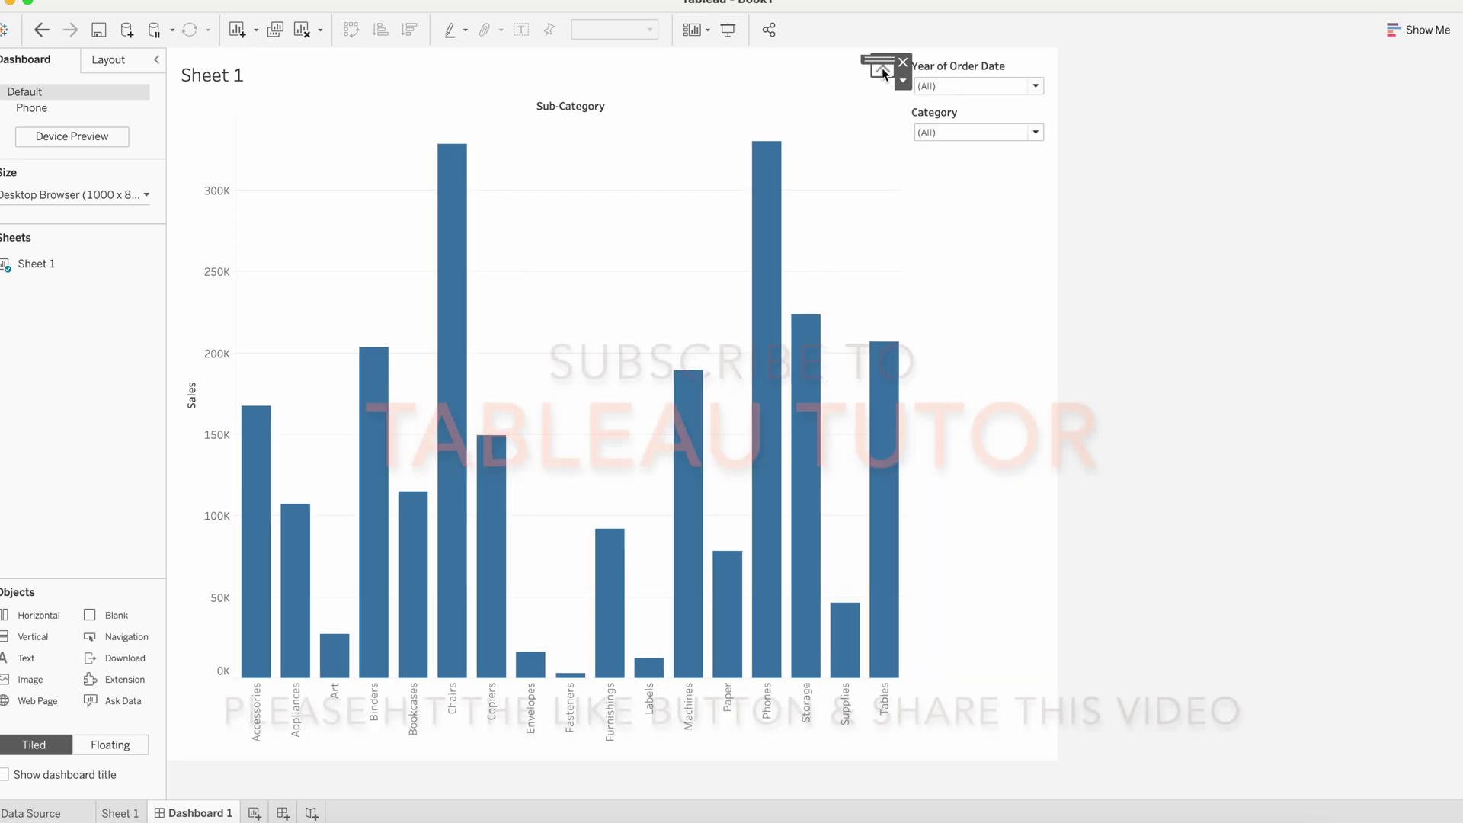